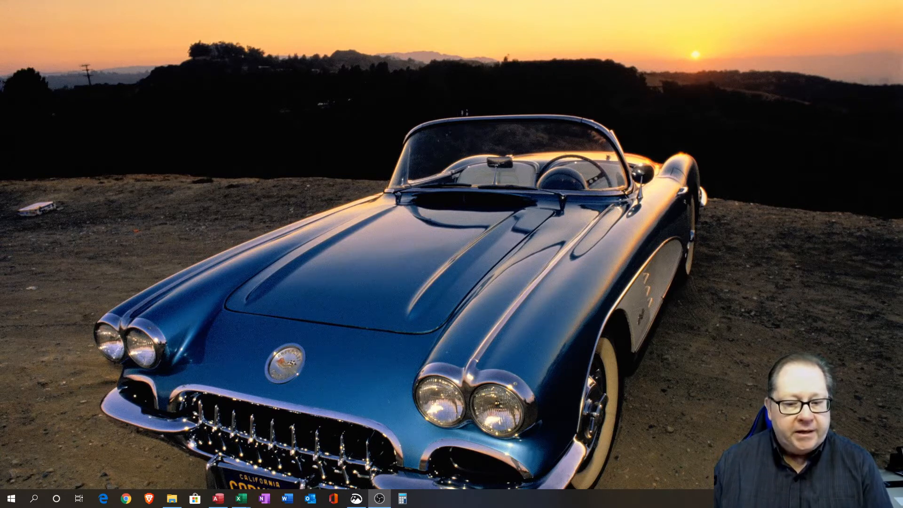
- Switch to the Bookstore Part 2 Demo database in Access and open its relationships diagram
click(217, 499)
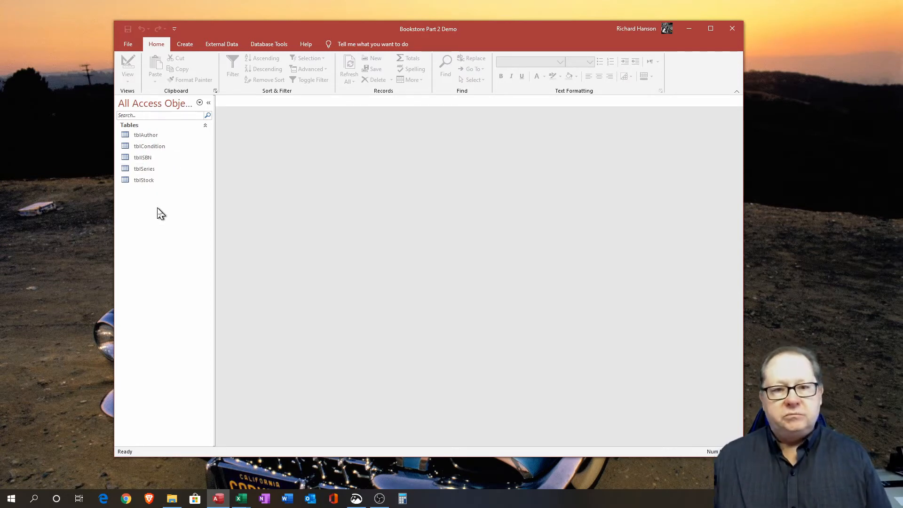
click(268, 44)
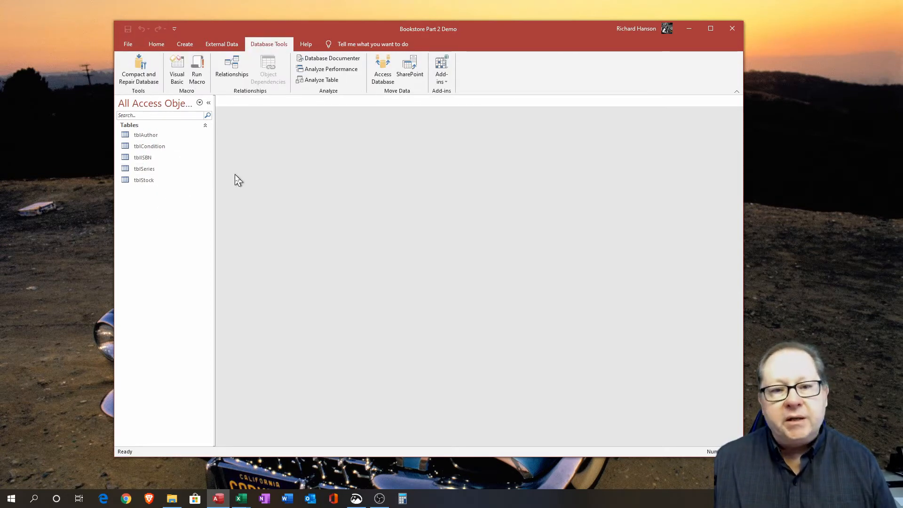
click(232, 71)
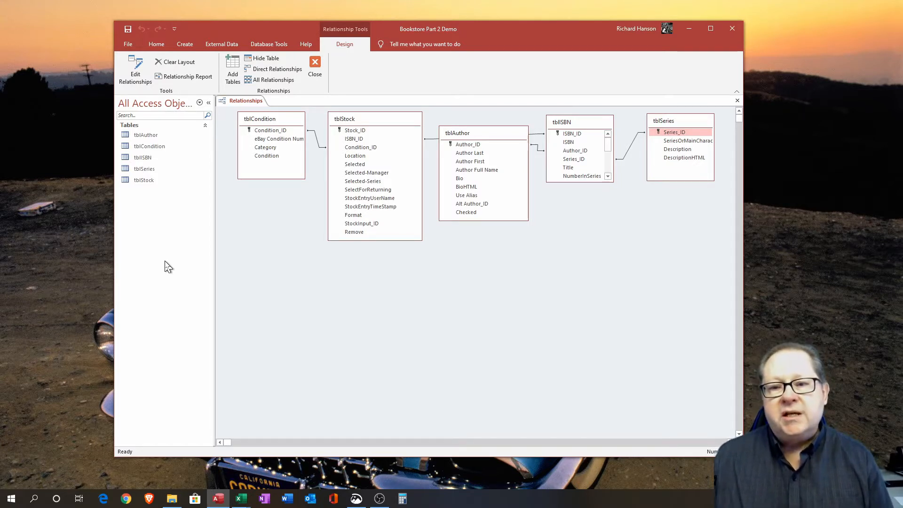
- Rearrange the relationships diagram so tblAuthor, tblISBN, tblStock and tblCondition run left to right, with tblSeries below tblStock
drag(458, 141, 243, 214)
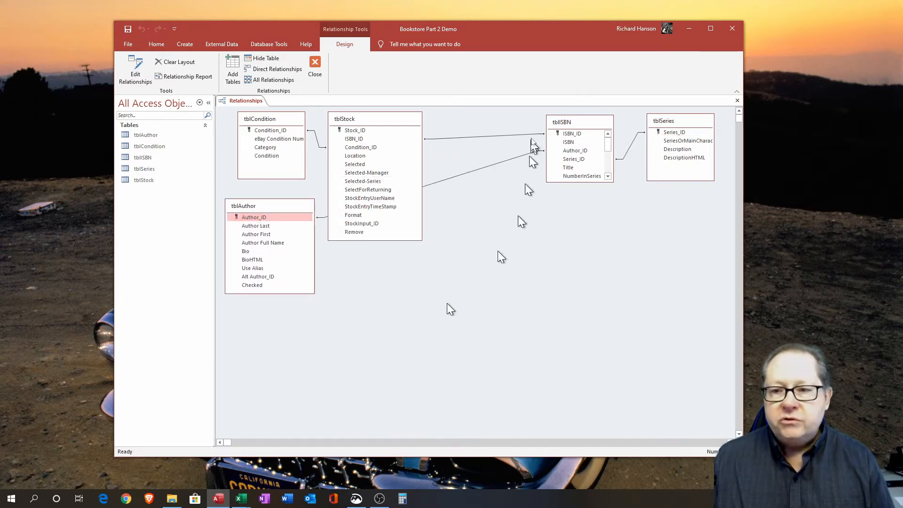
drag(577, 124, 404, 215)
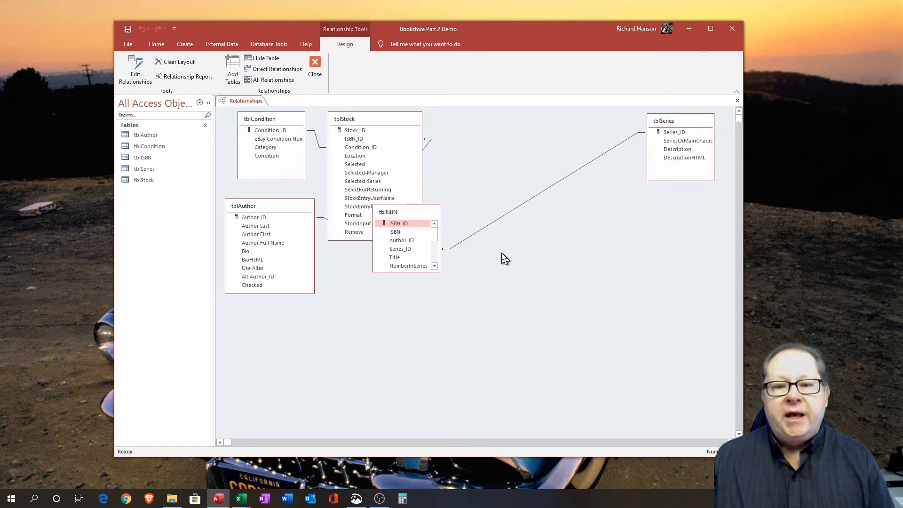
drag(366, 126, 555, 137)
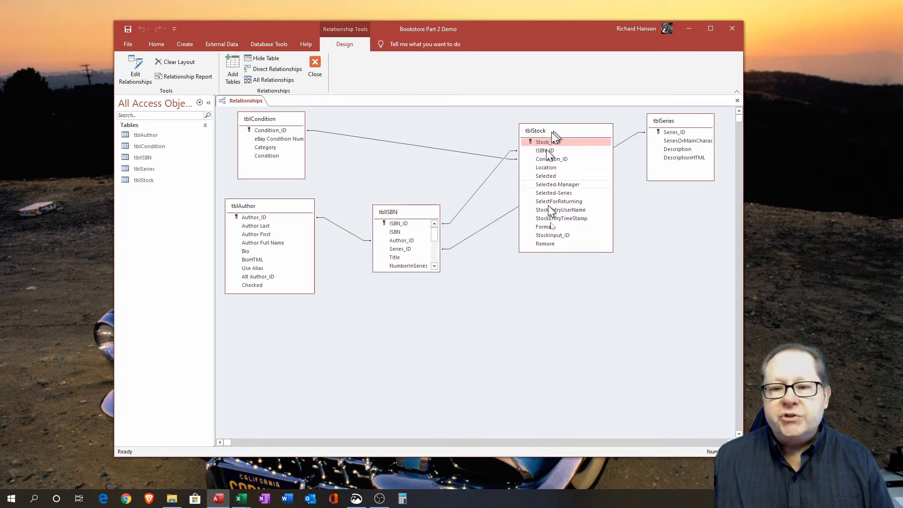
drag(273, 123, 681, 222)
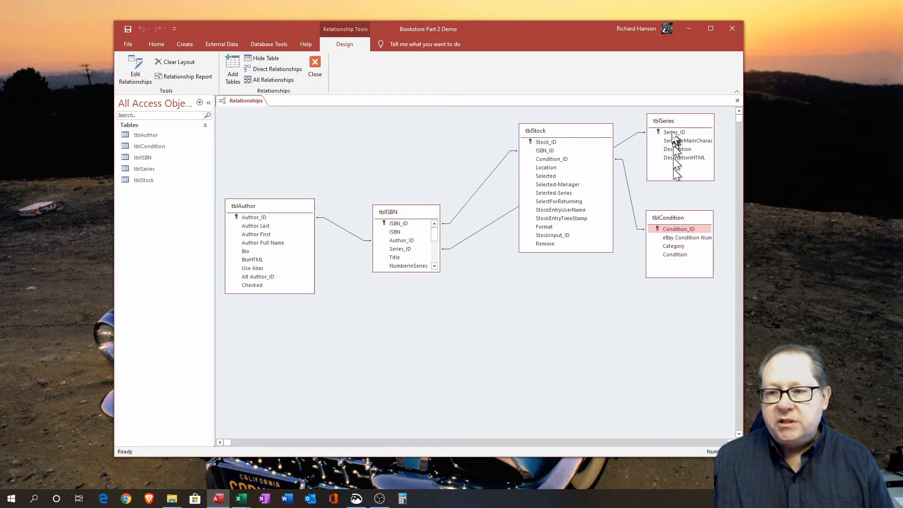
drag(673, 122, 542, 283)
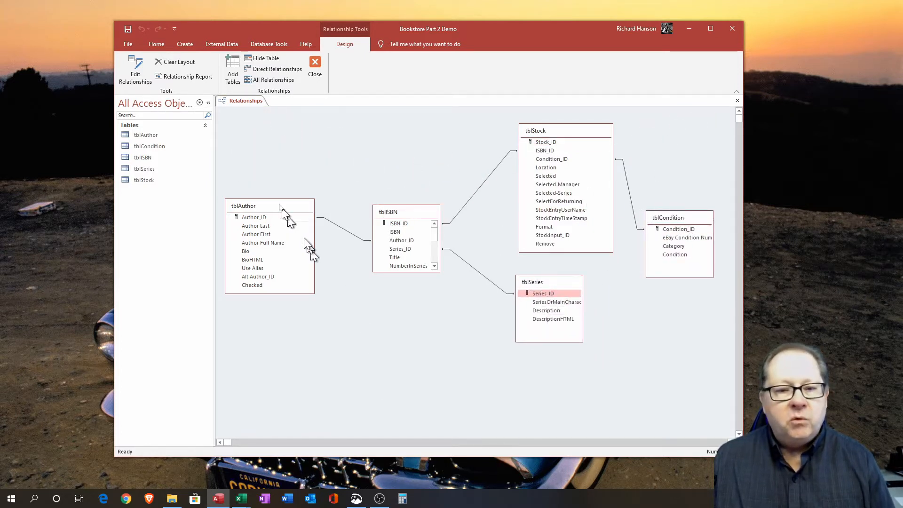
- Tidy the diagram by aligning tblAuthor, tblISBN and tblStock in an upper row and moving tblSeries and tblCondition closer to tblStock
drag(260, 208, 261, 135)
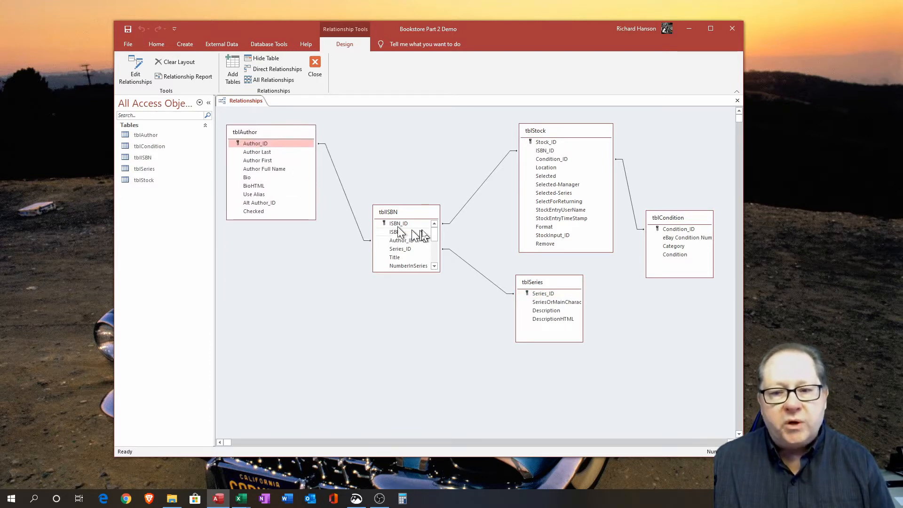
drag(425, 213, 408, 133)
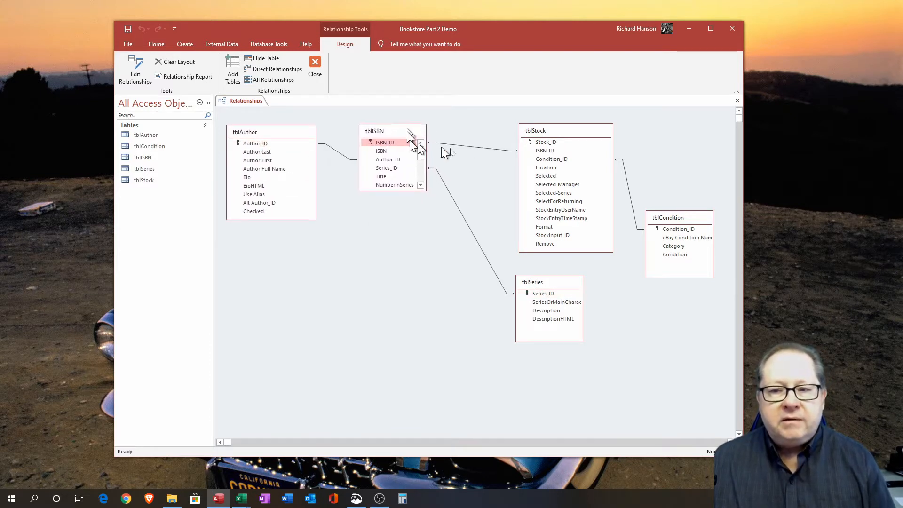
drag(553, 132, 503, 130)
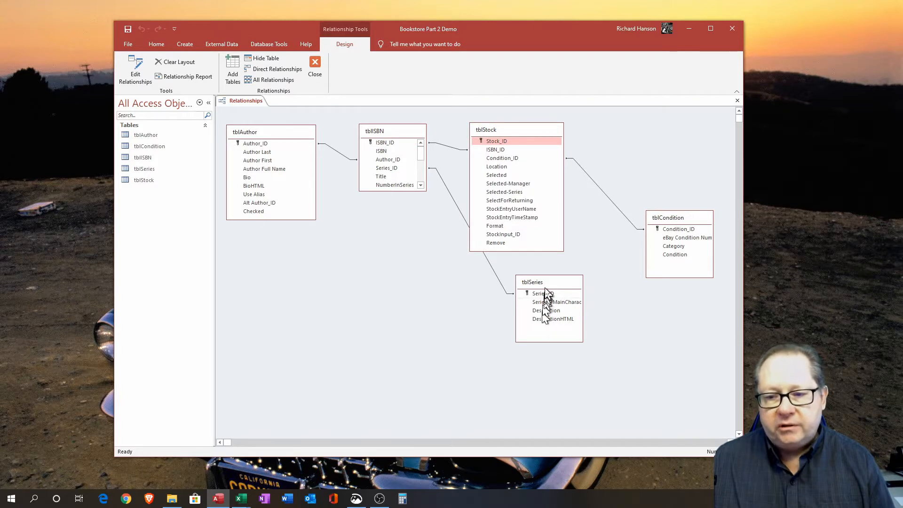
drag(541, 284, 504, 273)
drag(689, 222, 644, 211)
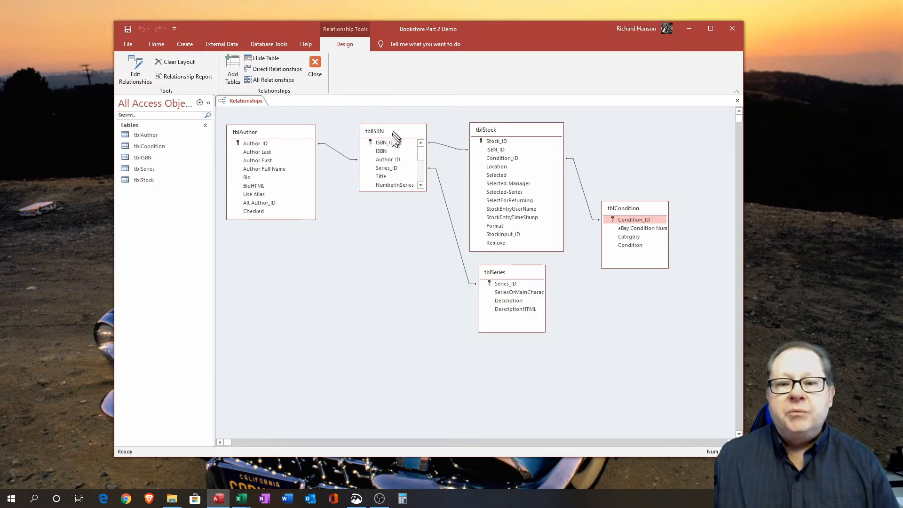
- Nudge tblISBN in the relationships diagram and lengthen its box until all its fields show
mouse_move(391, 134)
mouse_down()
mouse_move(375, 136)
mouse_move(382, 137)
mouse_up()
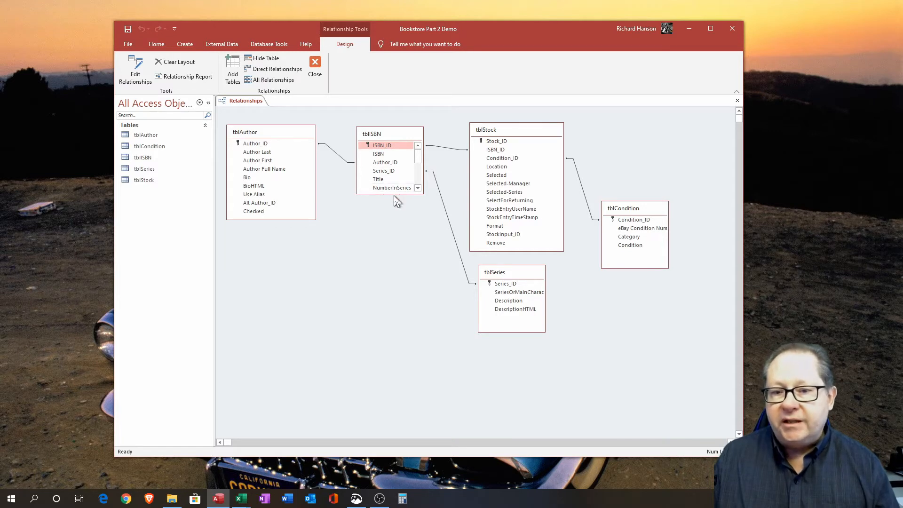
drag(394, 192, 392, 218)
drag(390, 278, 391, 303)
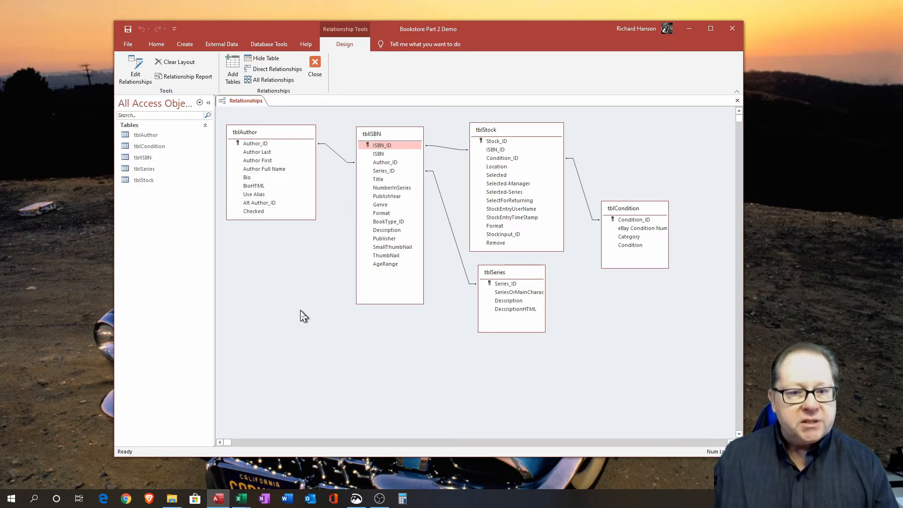
- Create a new query in design view based on tblAuthor and add all of its fields with the asterisk
click(146, 136)
click(184, 44)
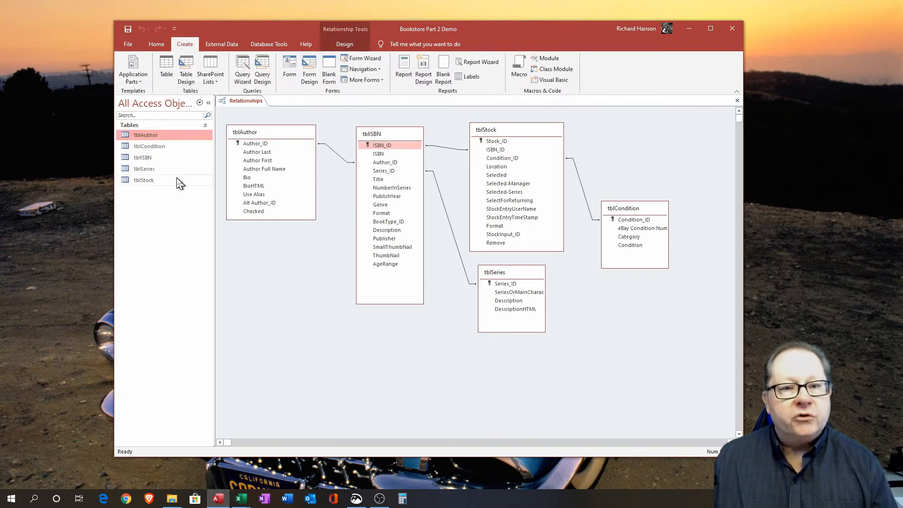
click(261, 73)
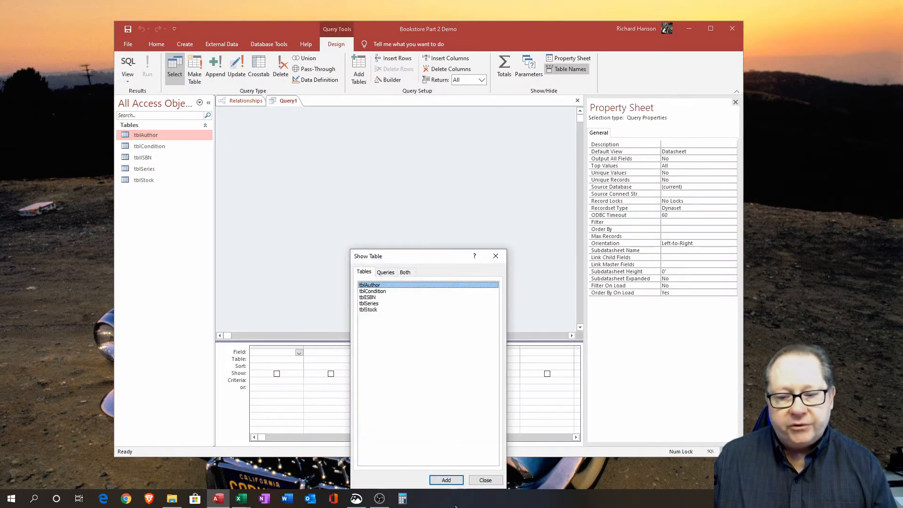
click(448, 483)
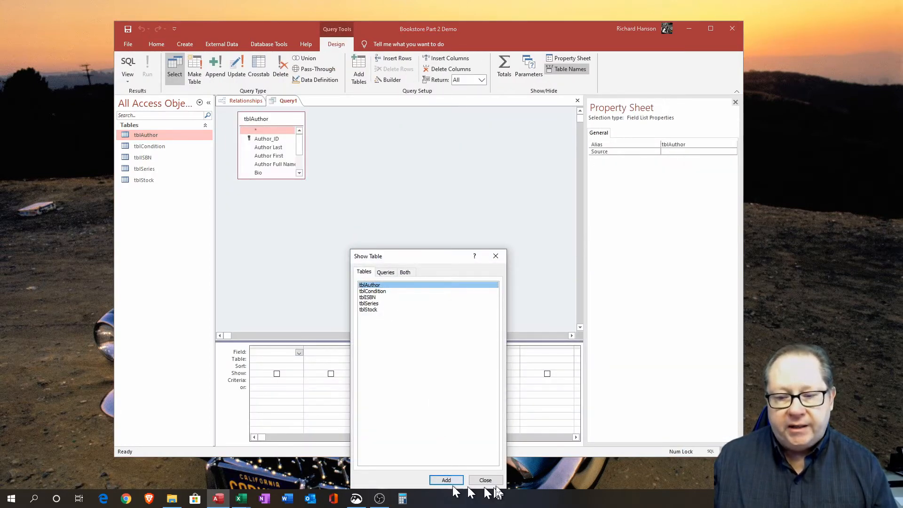
click(487, 480)
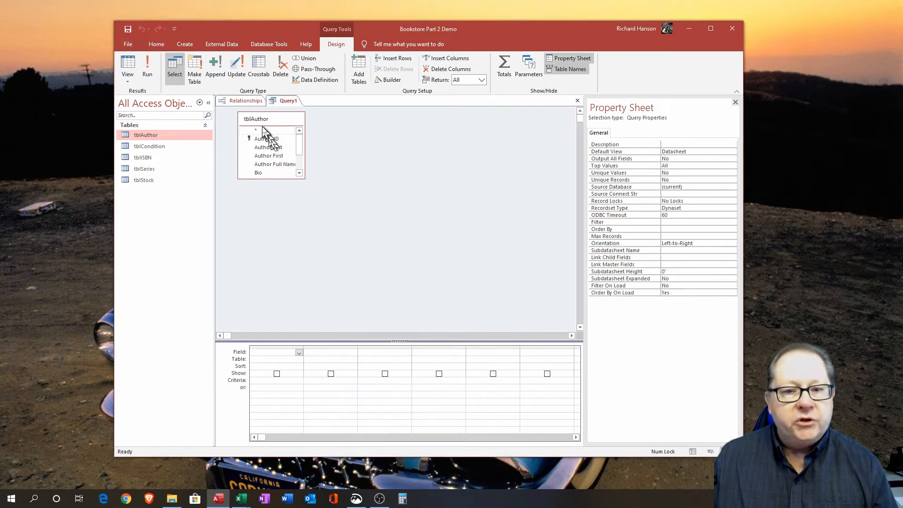
double_click(262, 130)
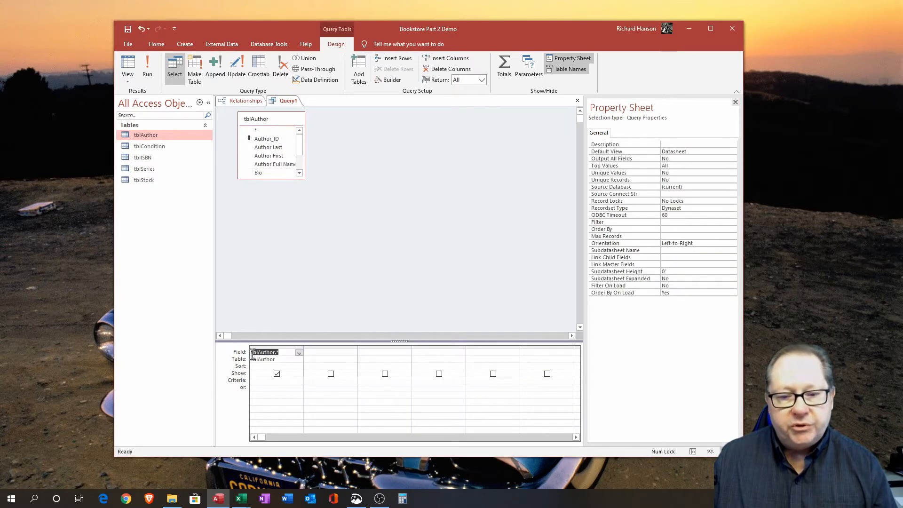
- Convert the query to a make-table query targeting tblAuthor-Copy in the current database, and run it
click(195, 69)
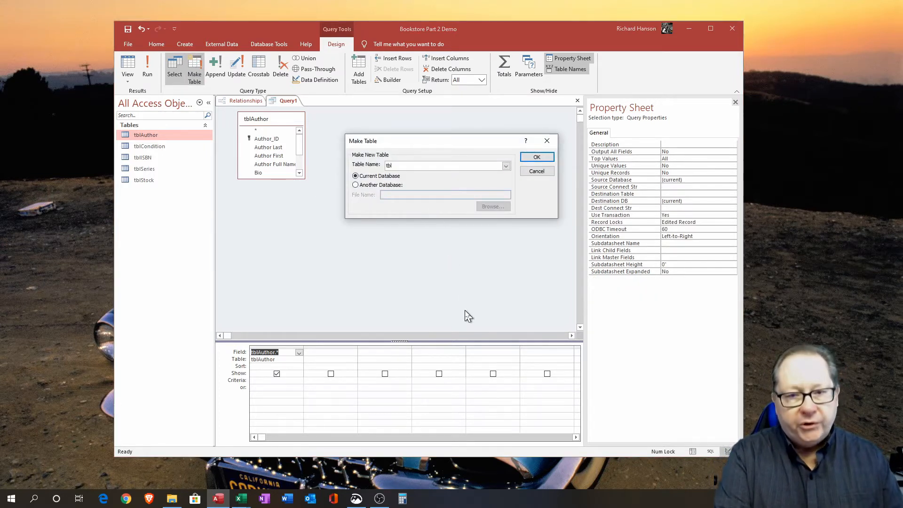
text(Author)
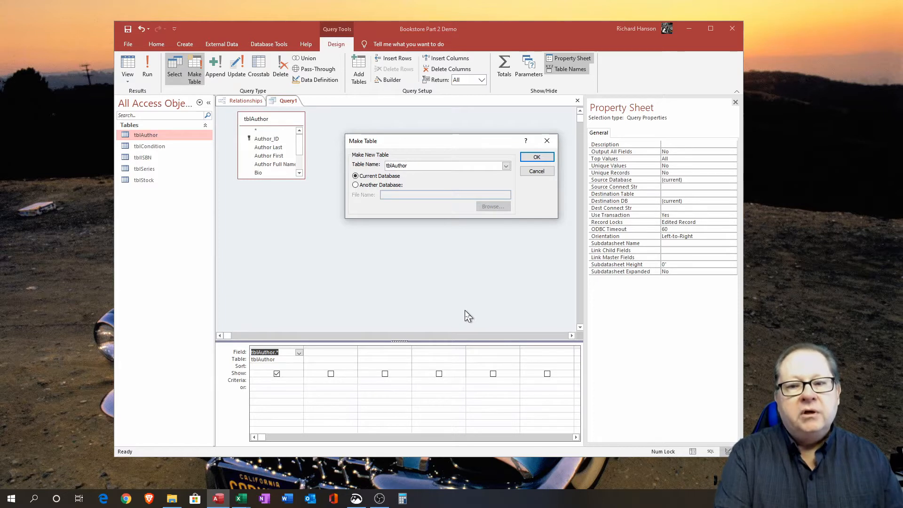
text(-Copy)
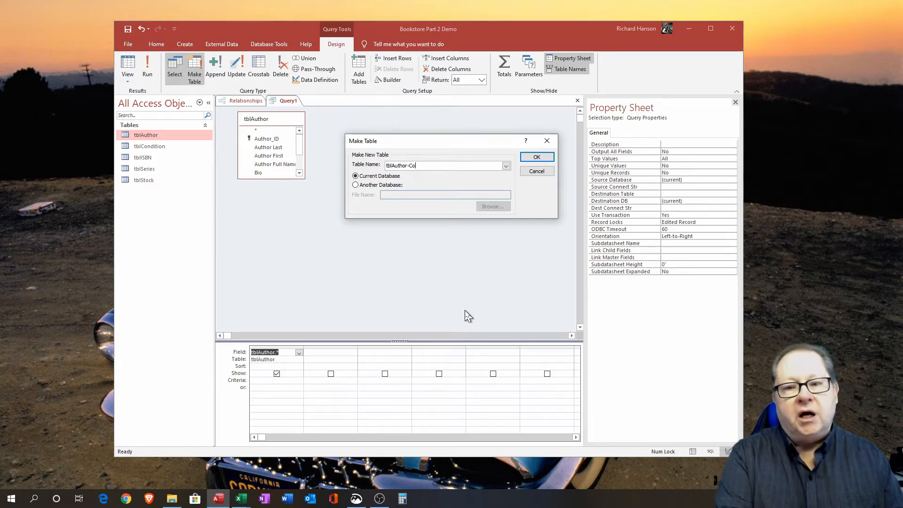
click(537, 157)
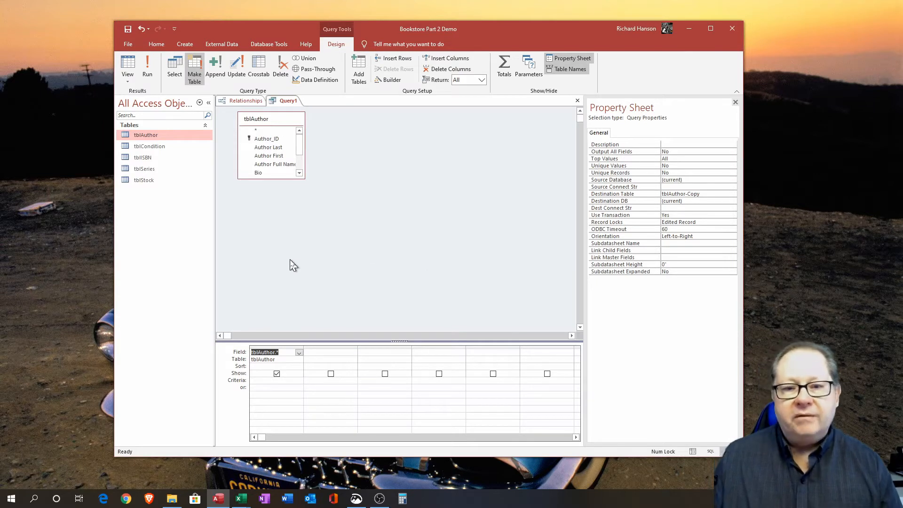
click(145, 76)
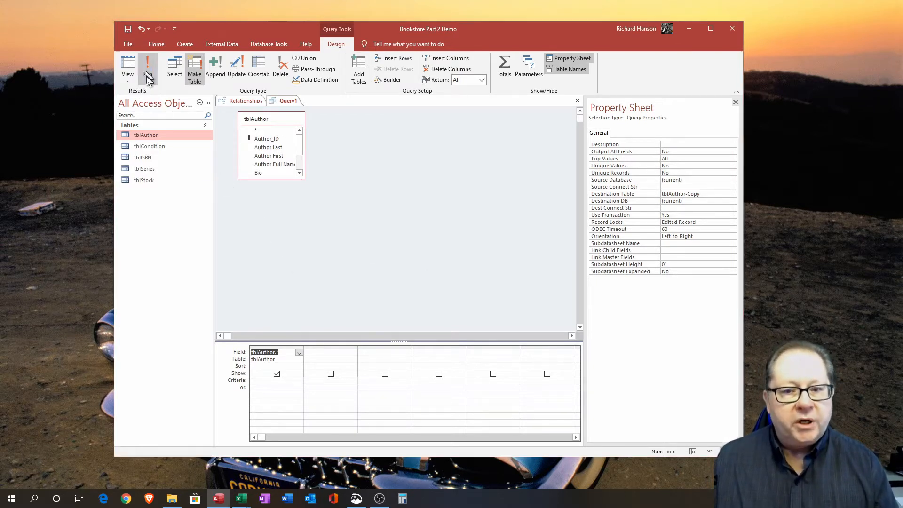
click(436, 281)
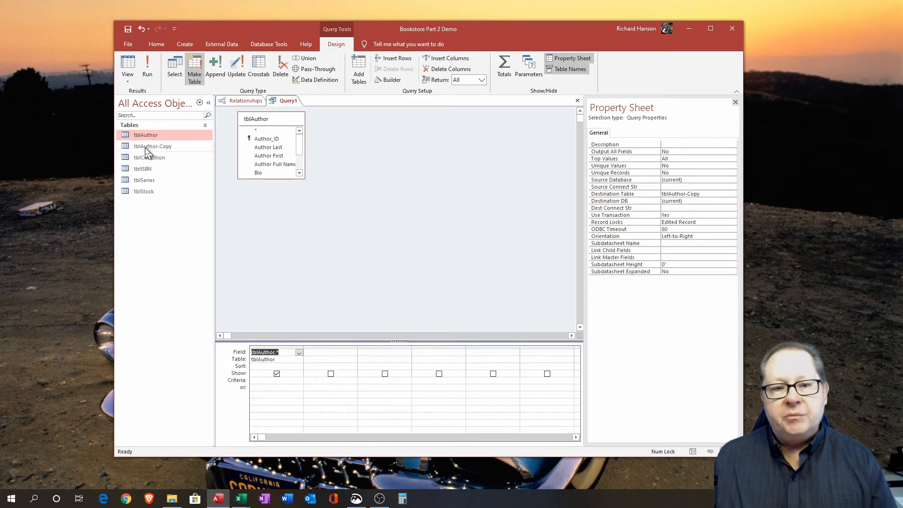
- Convert the query to a delete query, run it to delete all tblAuthor records, and check the tblAuthor datasheet
click(280, 71)
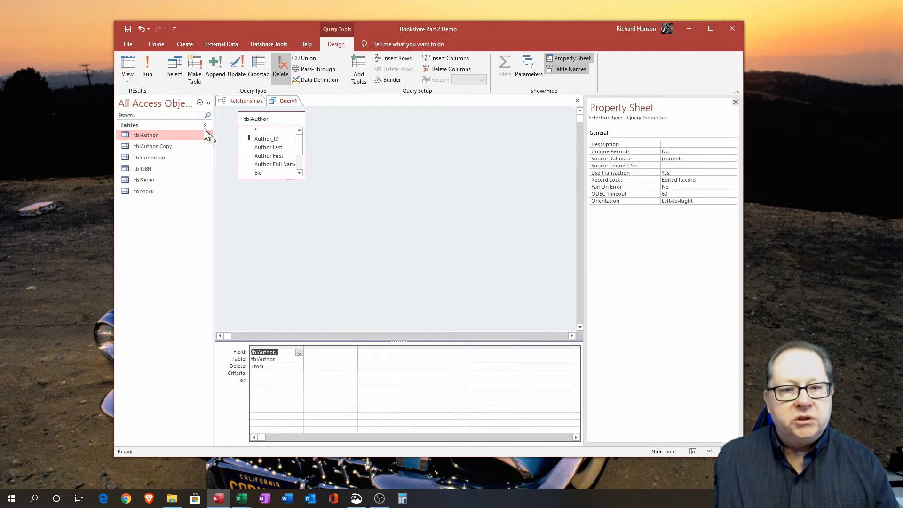
click(147, 66)
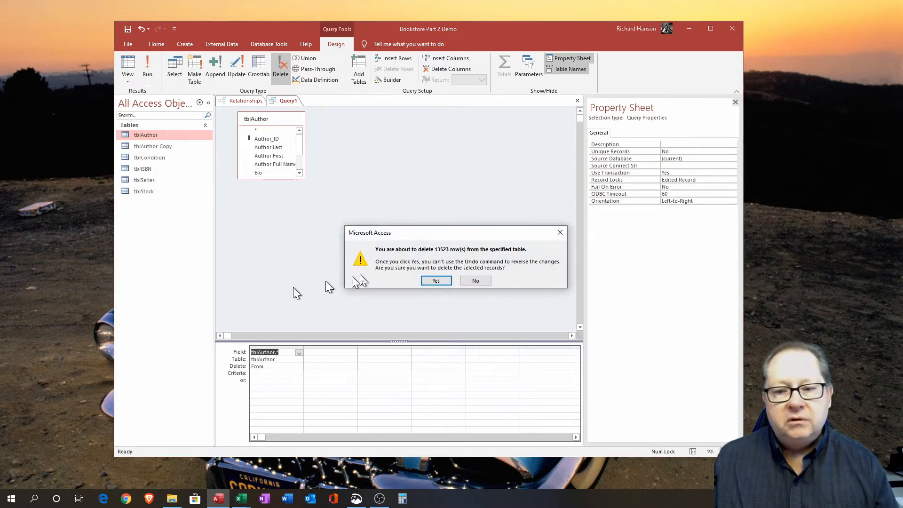
click(430, 281)
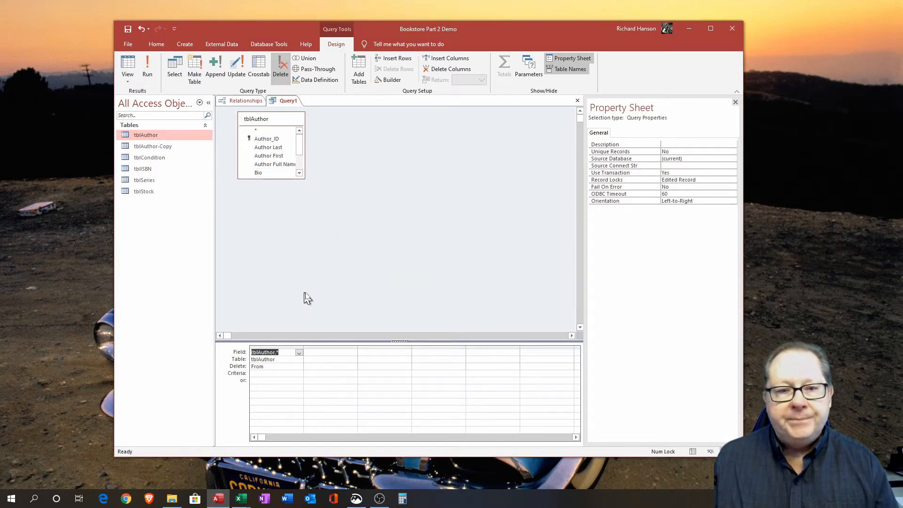
double_click(146, 136)
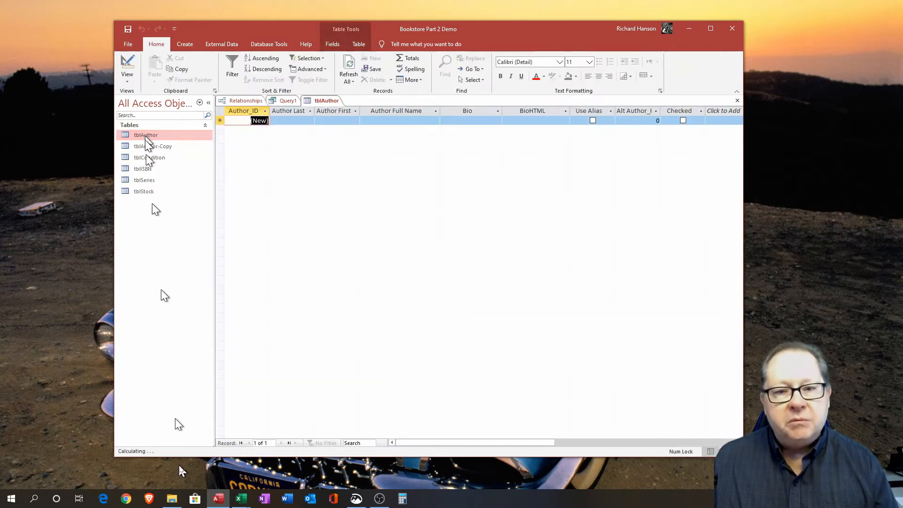
click(737, 100)
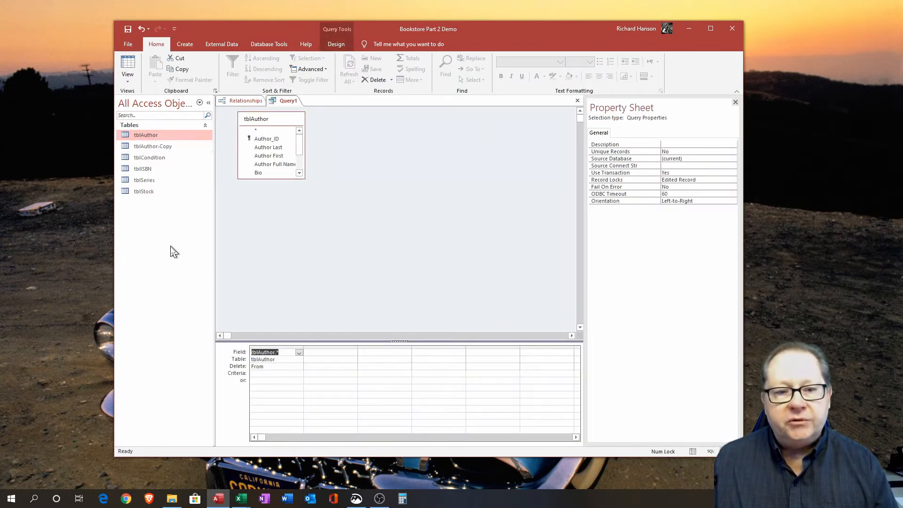
- Replace tblAuthor with tblISBN in the query design and add all tblISBN fields with the asterisk
click(149, 168)
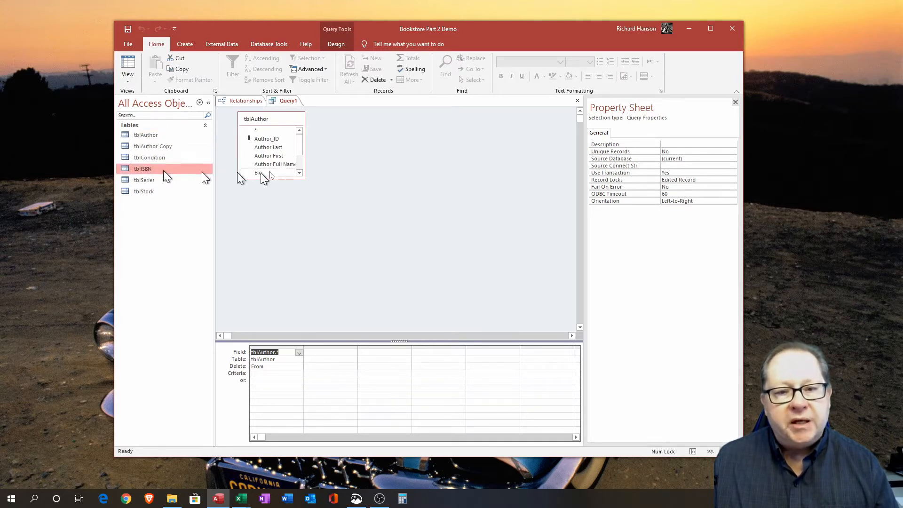
drag(150, 169, 267, 127)
click(274, 122)
key(Delete)
double_click(267, 130)
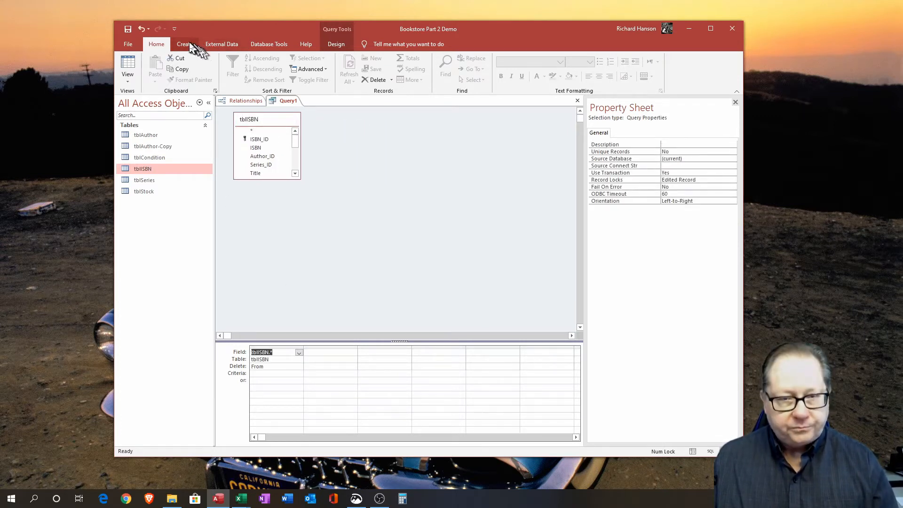
- Convert the query to a make-table query targeting tblISBNr-Copy in the current database, and run it
click(332, 45)
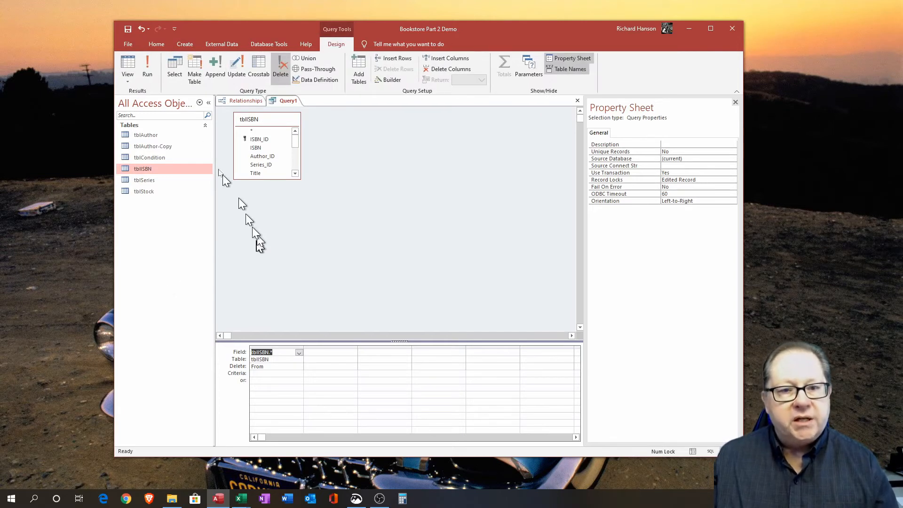
click(194, 75)
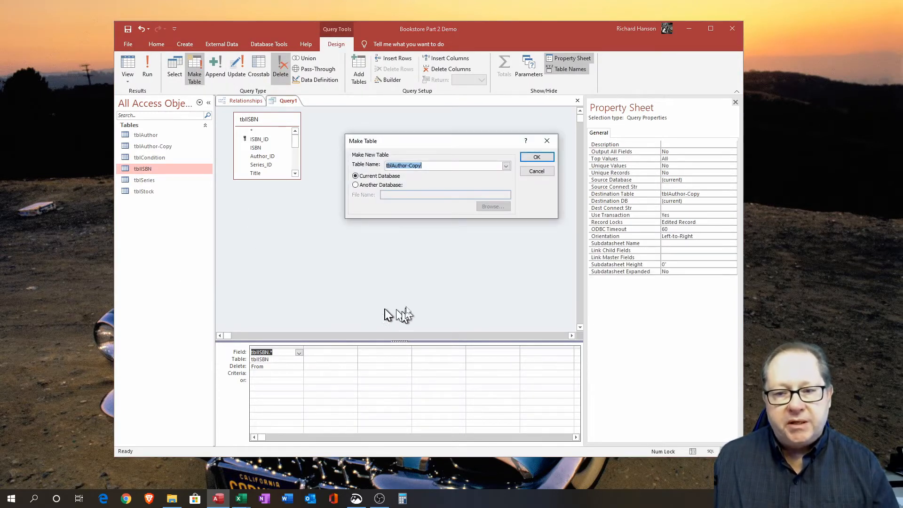
click(408, 166)
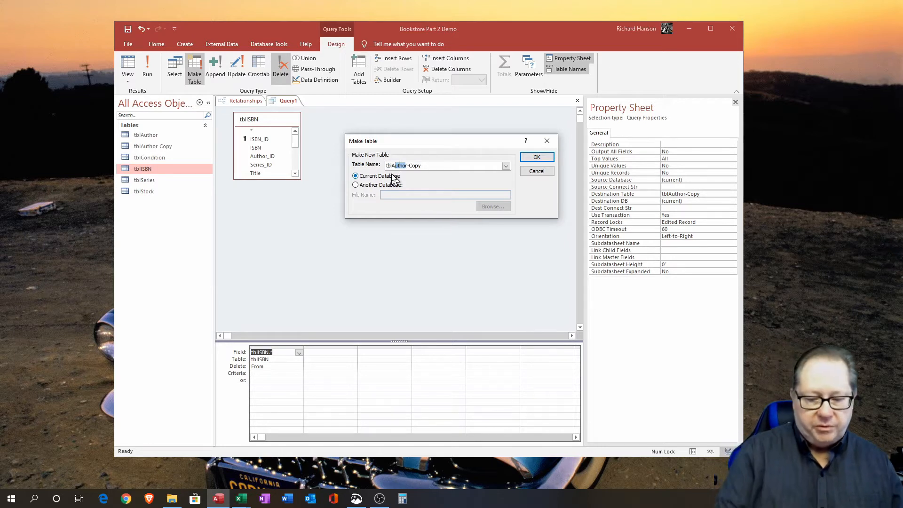
key(Delete)
text(ISBN)
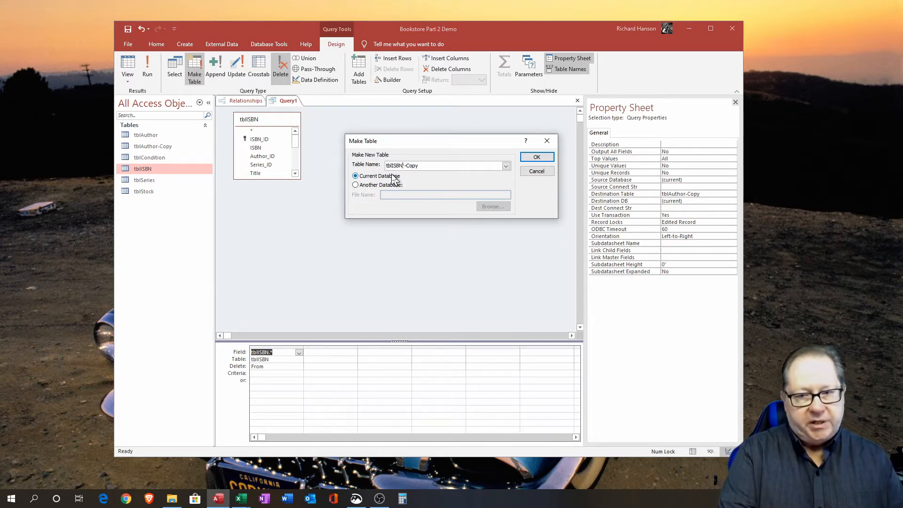
text(r)
click(535, 158)
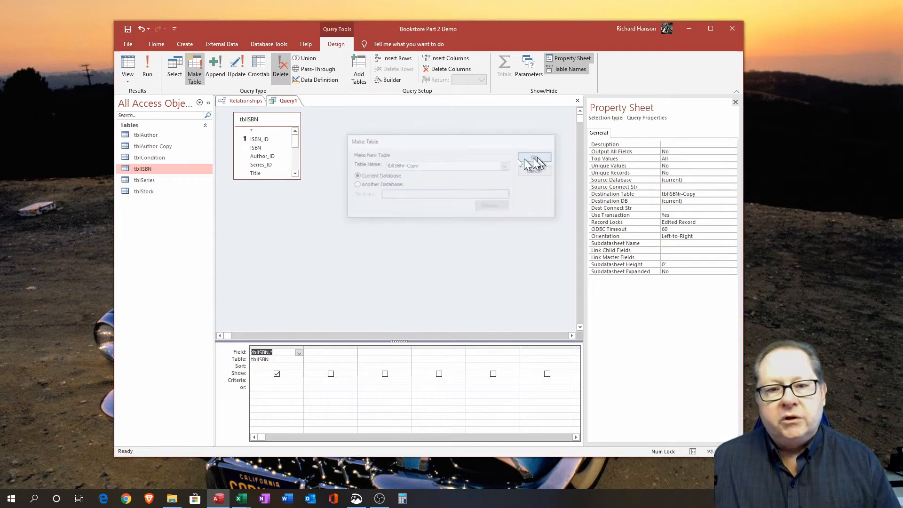
click(147, 68)
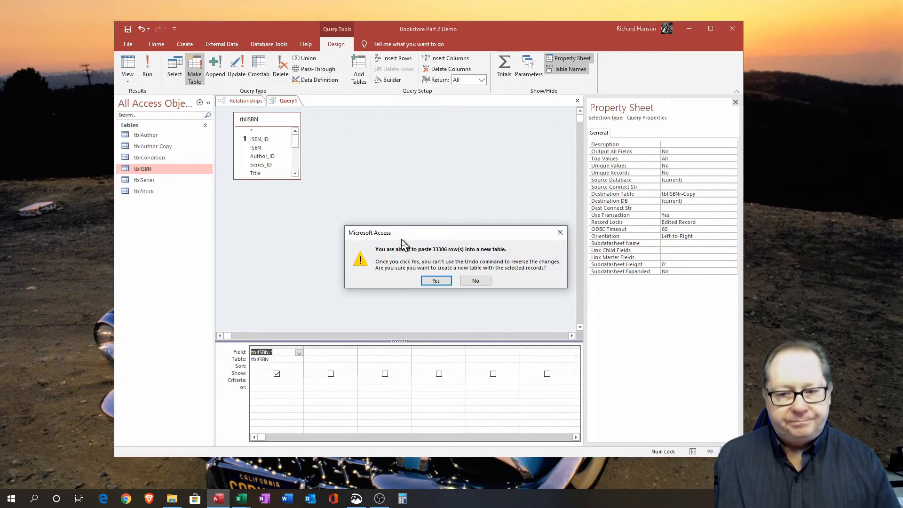
click(436, 280)
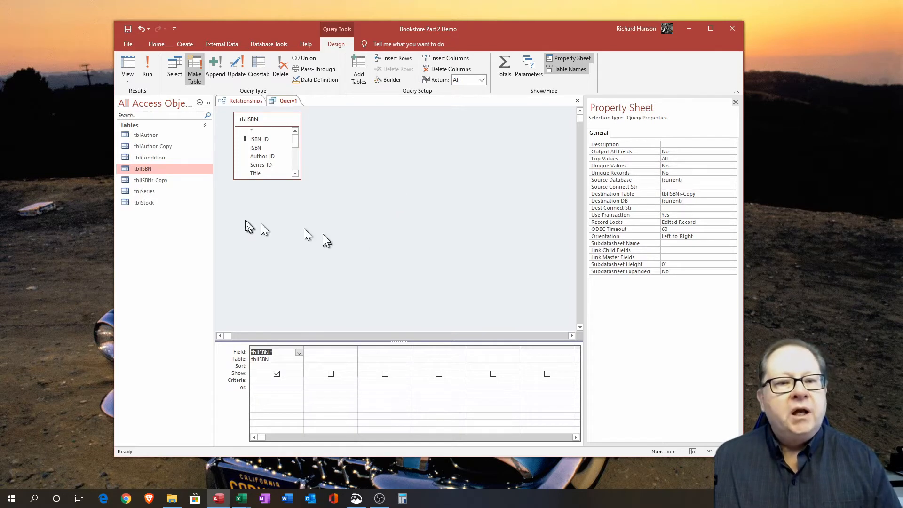
- Convert the query to a delete query, run it to delete all tblISBN records, and check the tblISBNr-Copy datasheet
click(280, 68)
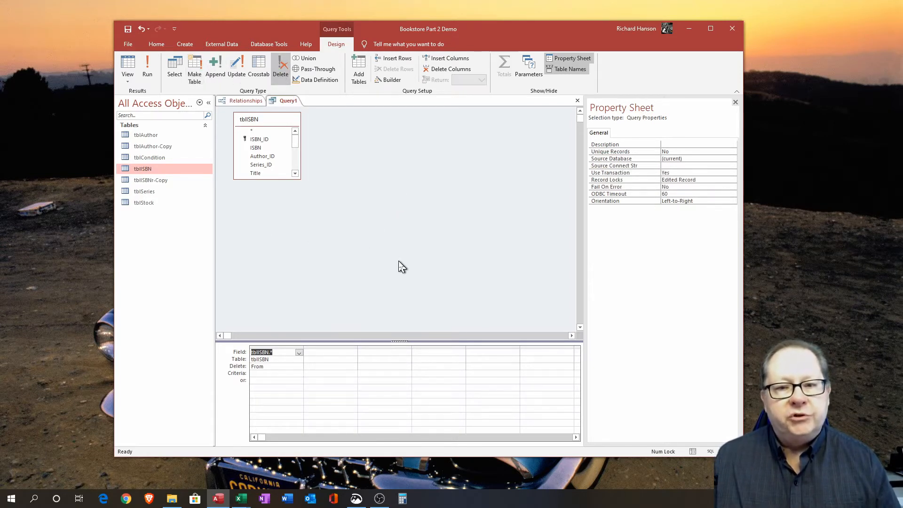
click(148, 70)
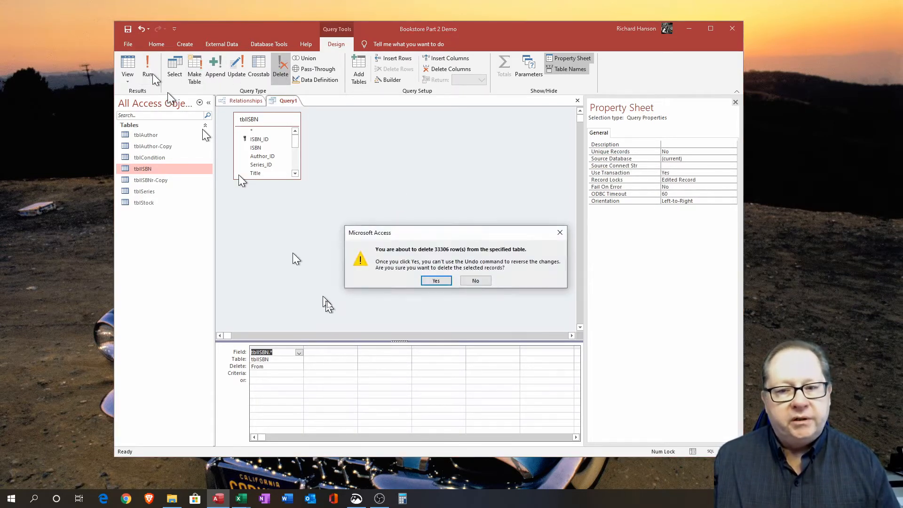
click(436, 280)
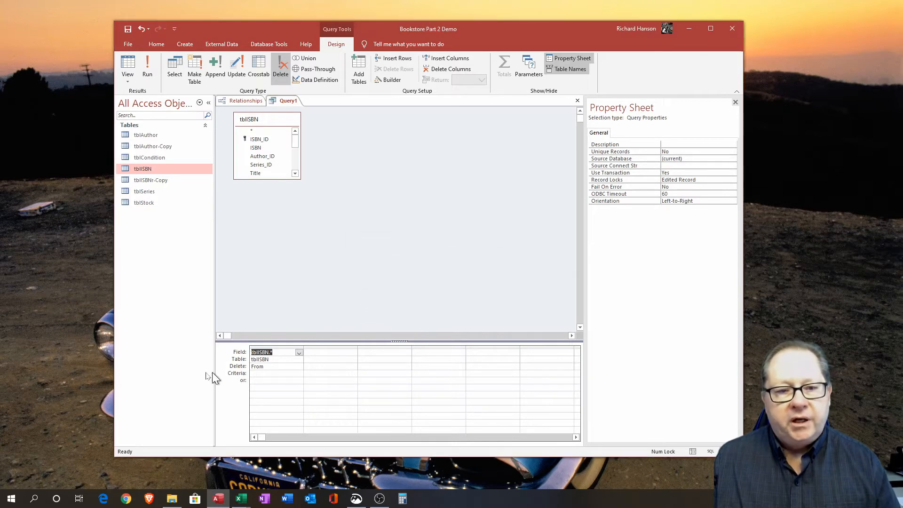
double_click(145, 180)
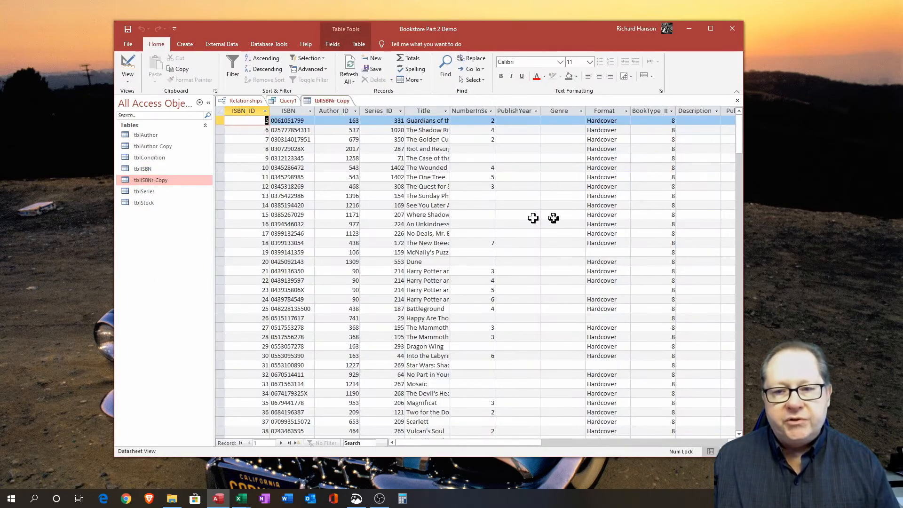
click(738, 101)
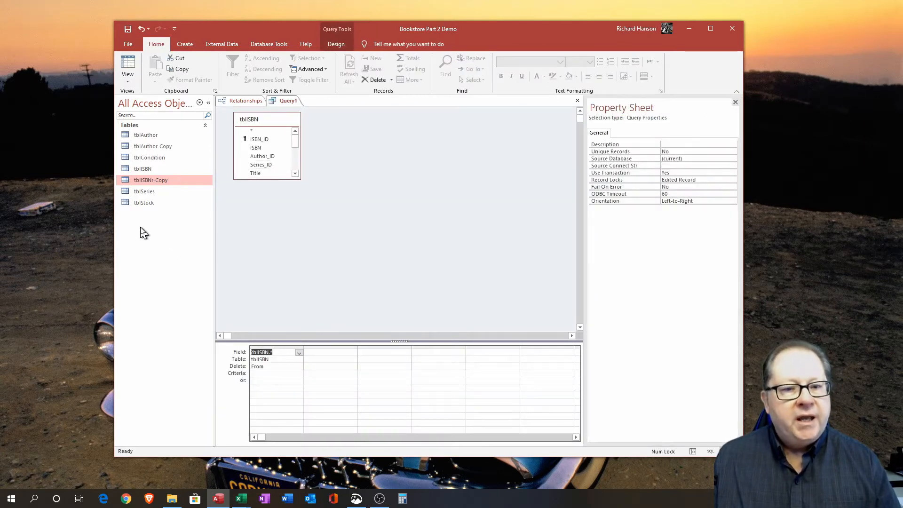
- Replace tblISBN with tblStock in the query design and add all tblStock fields with the asterisk
drag(139, 202, 315, 137)
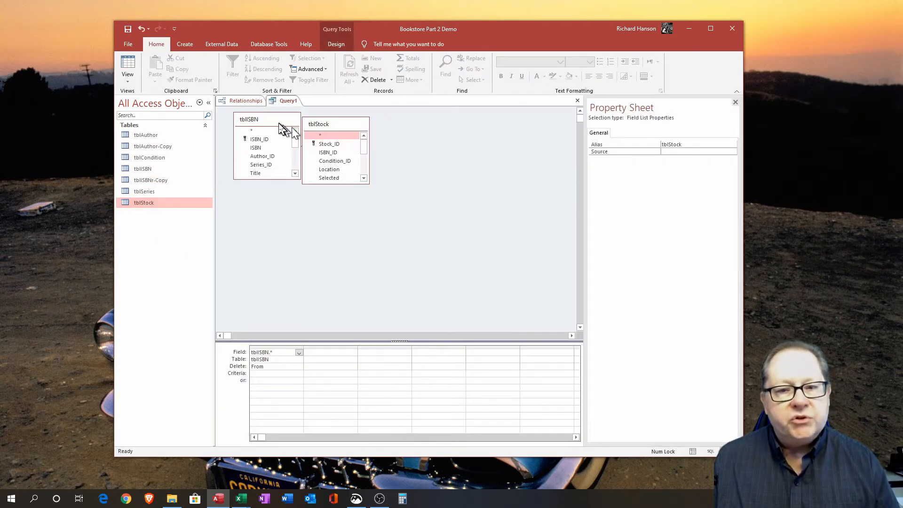
click(282, 129)
key(Delete)
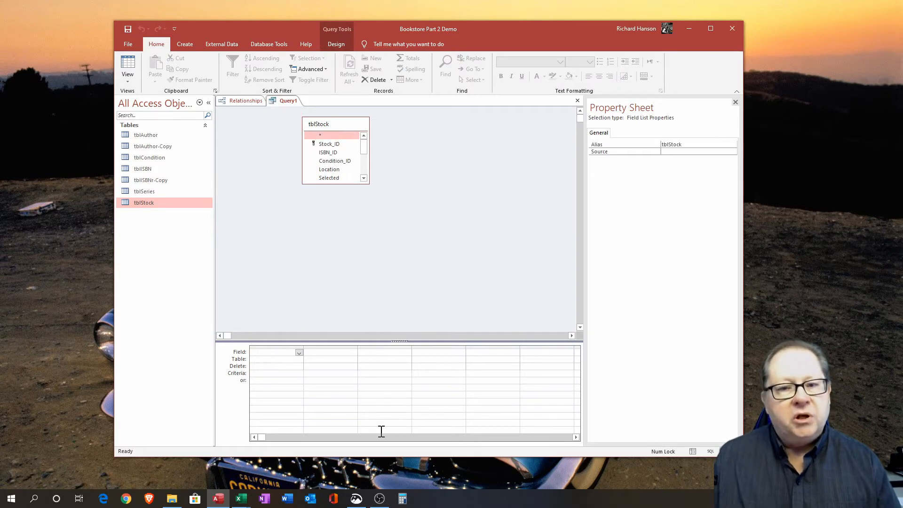
drag(335, 130, 268, 126)
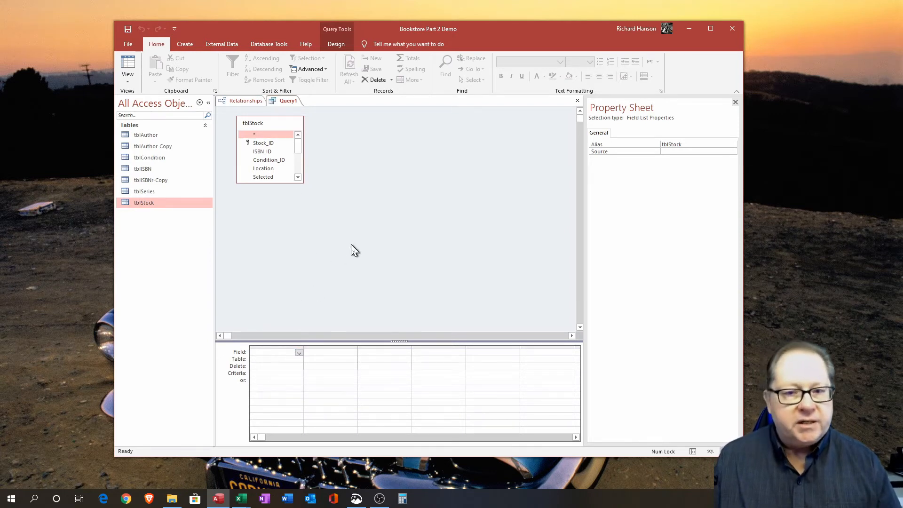
double_click(269, 135)
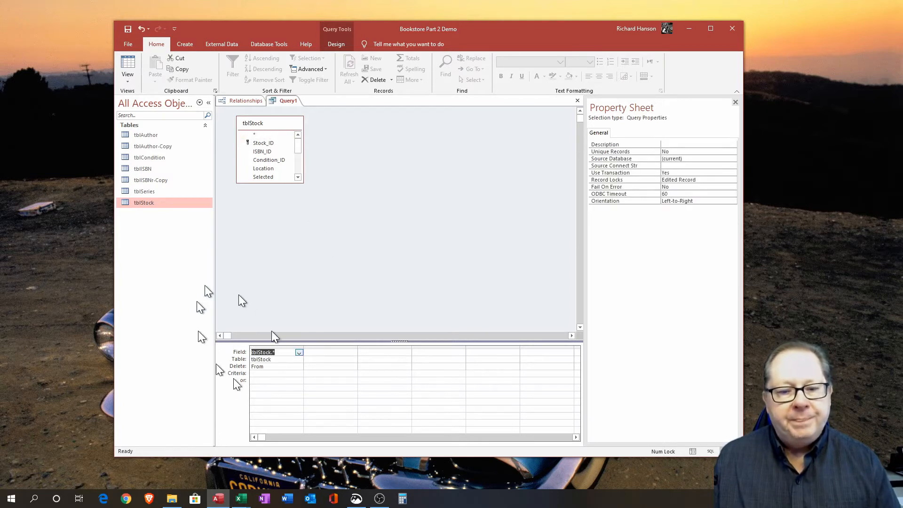
- Convert the query to a make-table query targeting tblStock-Copy in the current database, and run it
click(331, 44)
click(194, 71)
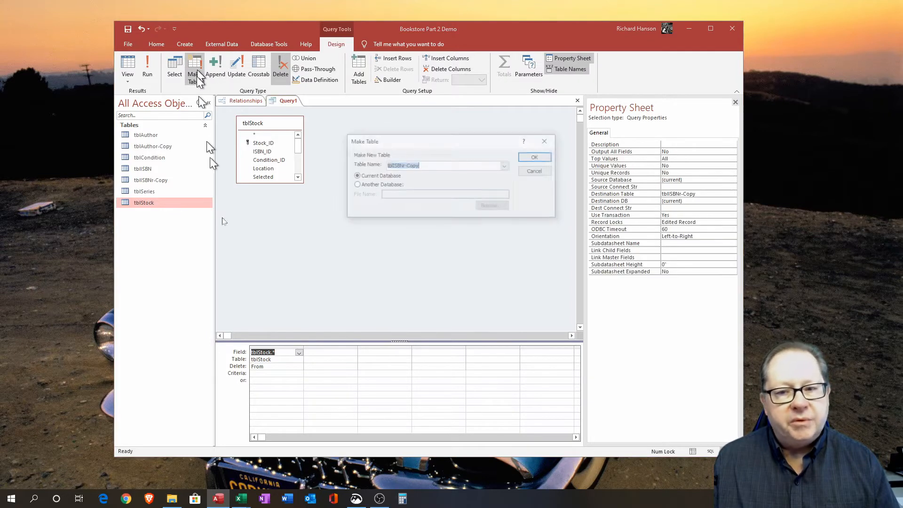
click(403, 167)
key(BackSpace)
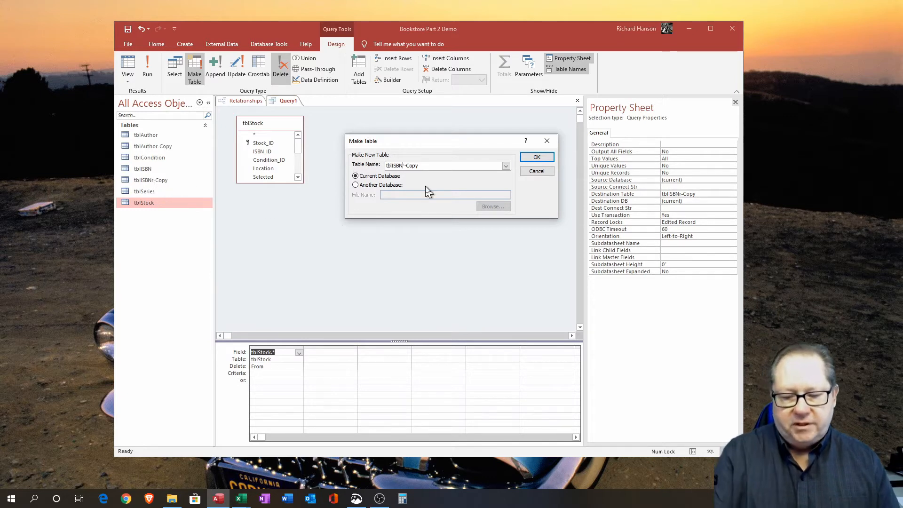
key(BackSpace)
key(BackSpace)
key(BackSpace)
key(BackSpace)
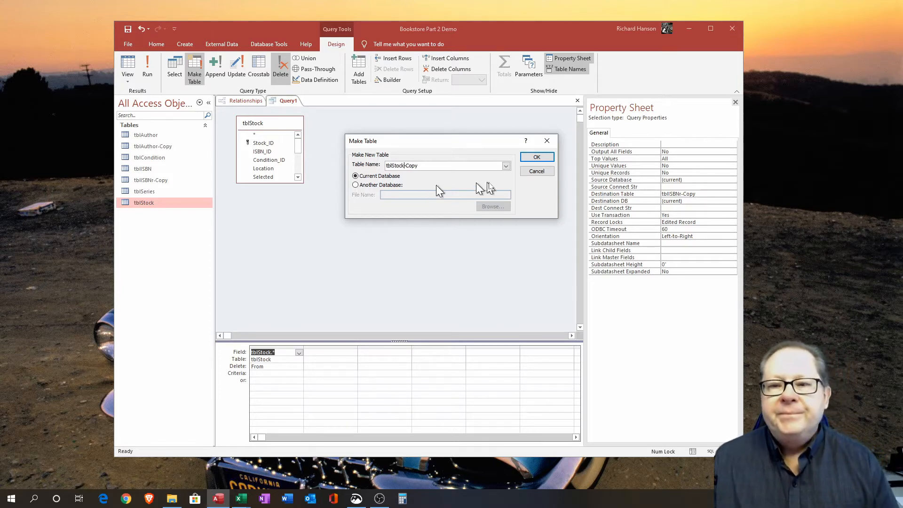
click(536, 157)
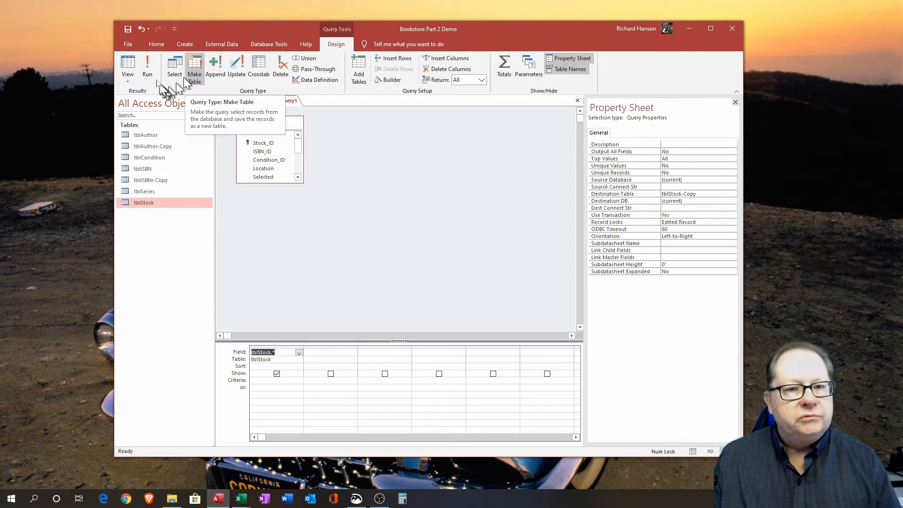
click(147, 66)
click(436, 281)
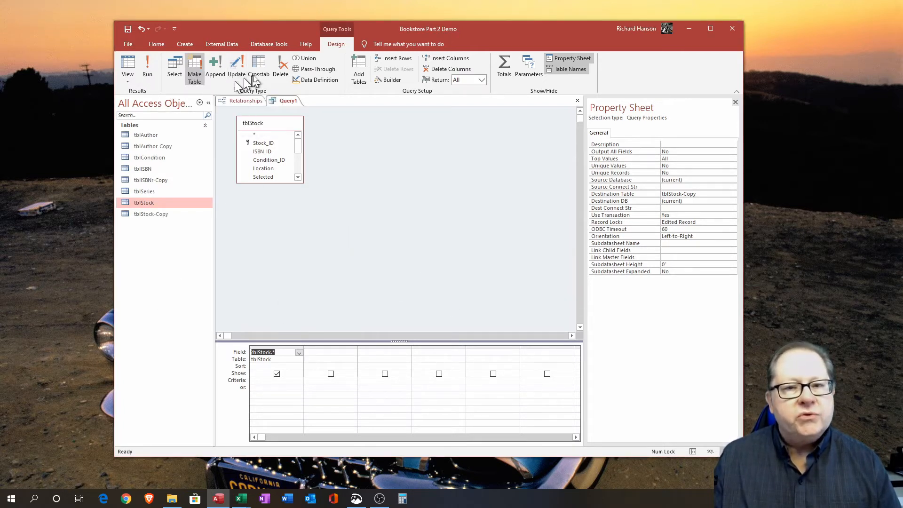
- Convert the query to a delete query, run it to delete all tblStock records, and close the query without saving
click(280, 69)
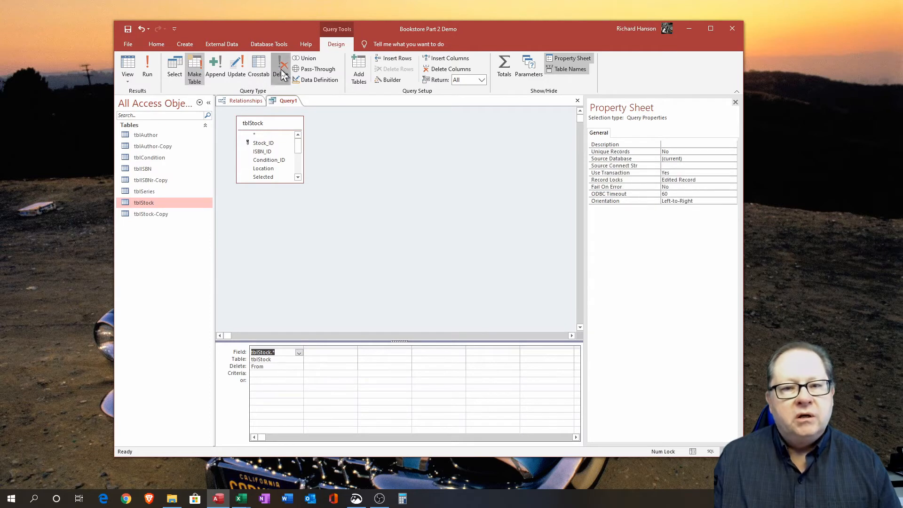
click(147, 66)
click(436, 280)
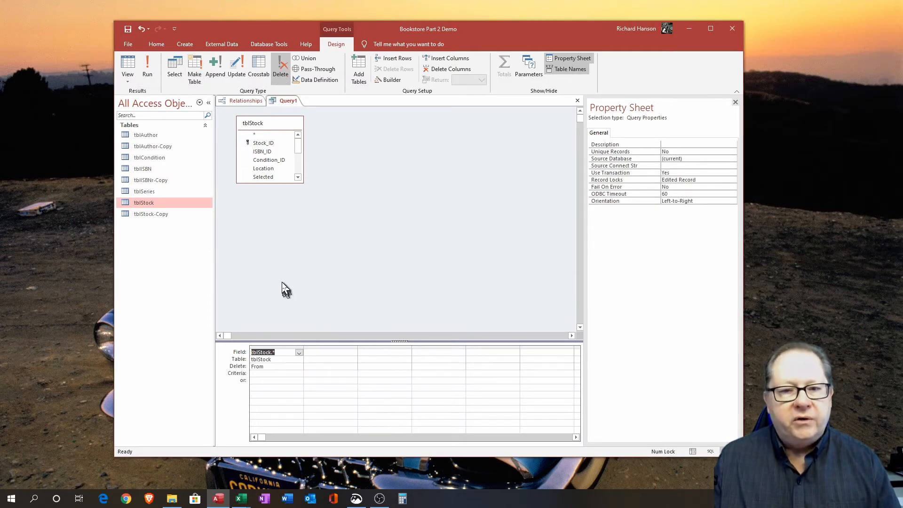
click(578, 100)
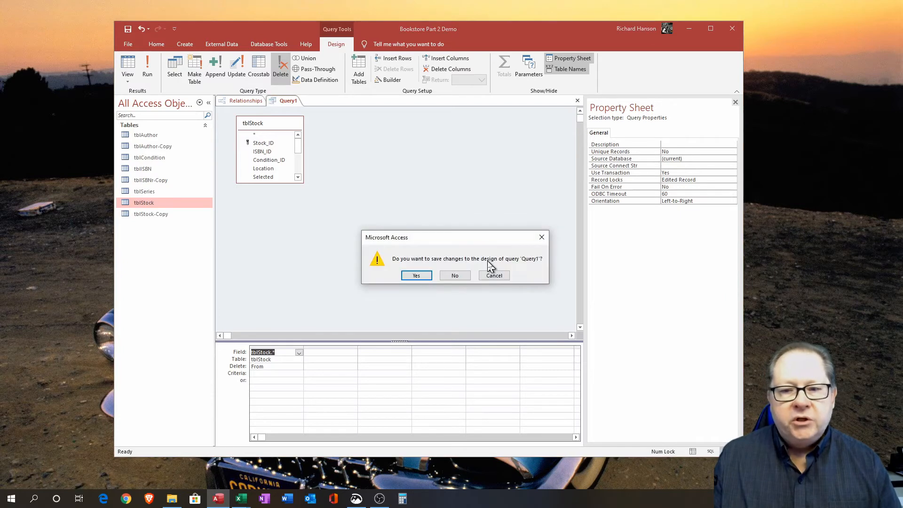
click(456, 276)
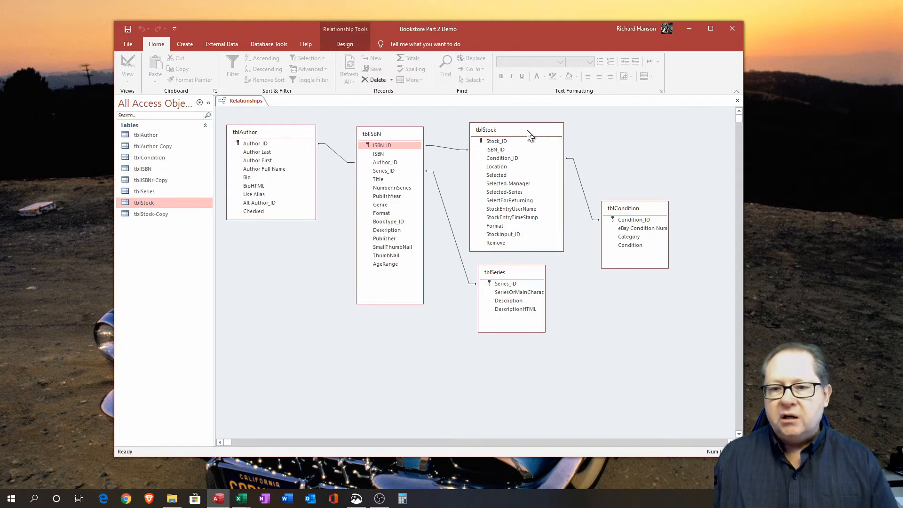
- Edit the tblAuthor–tblISBN relationship on Author_ID to enforce referential integrity and cascade update related fields
click(343, 159)
right_click(342, 159)
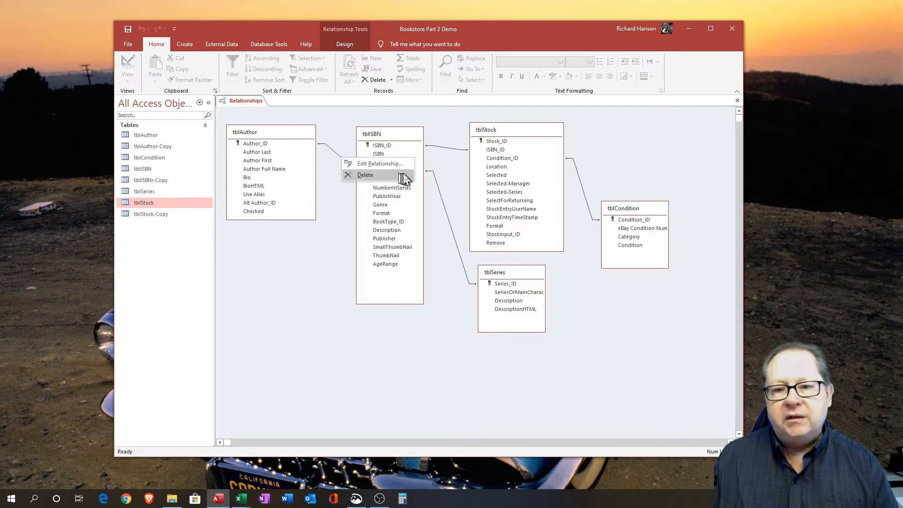
click(380, 164)
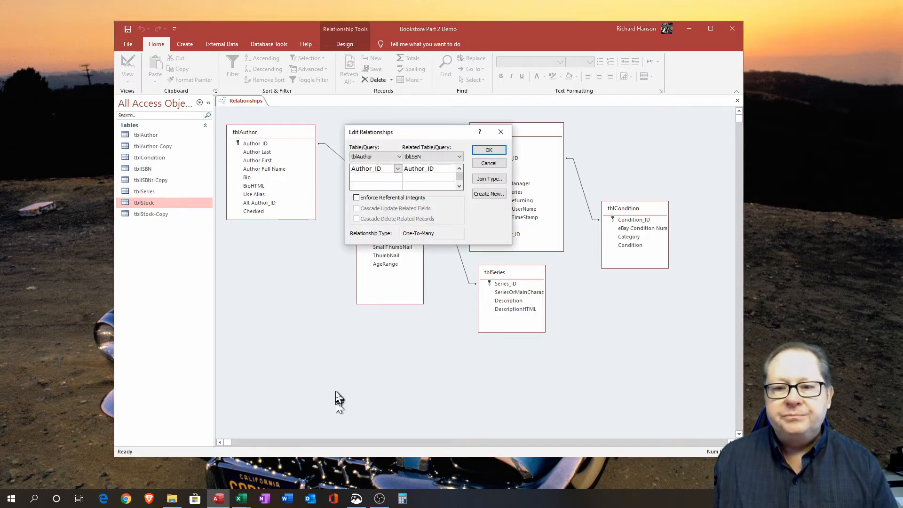
click(356, 198)
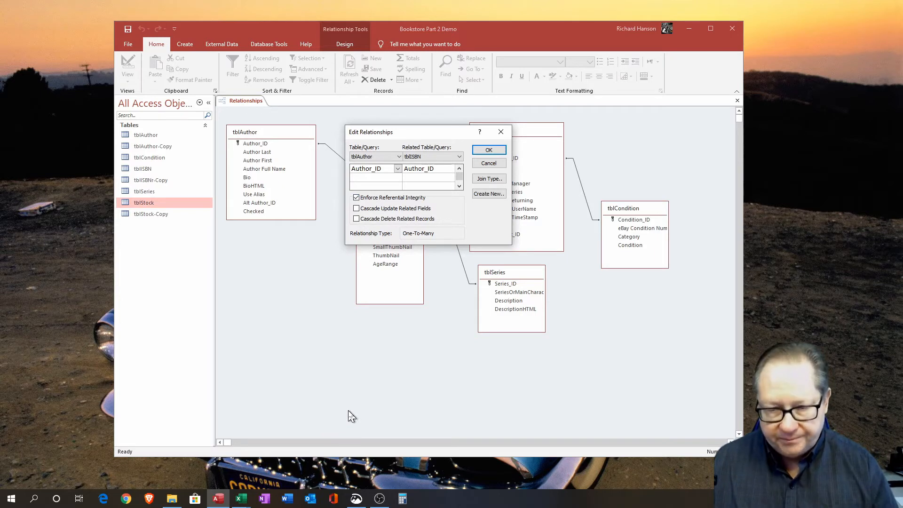
click(356, 208)
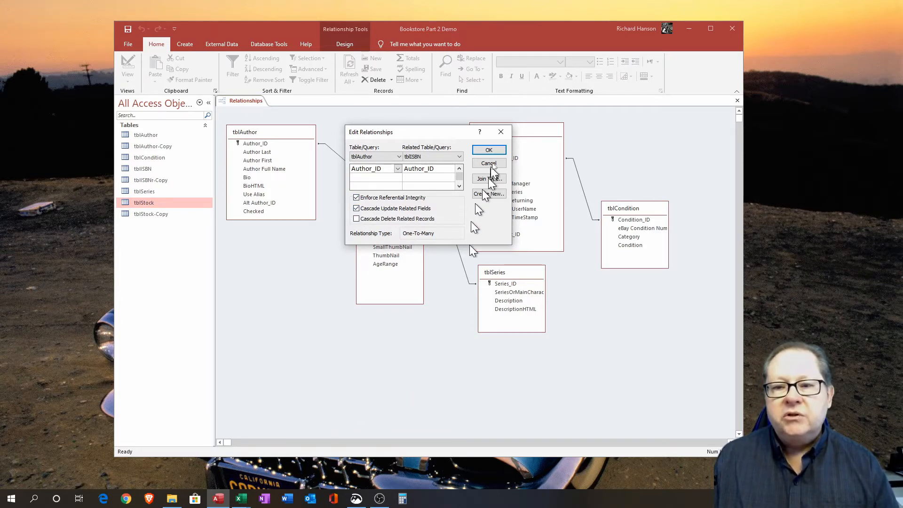
click(489, 149)
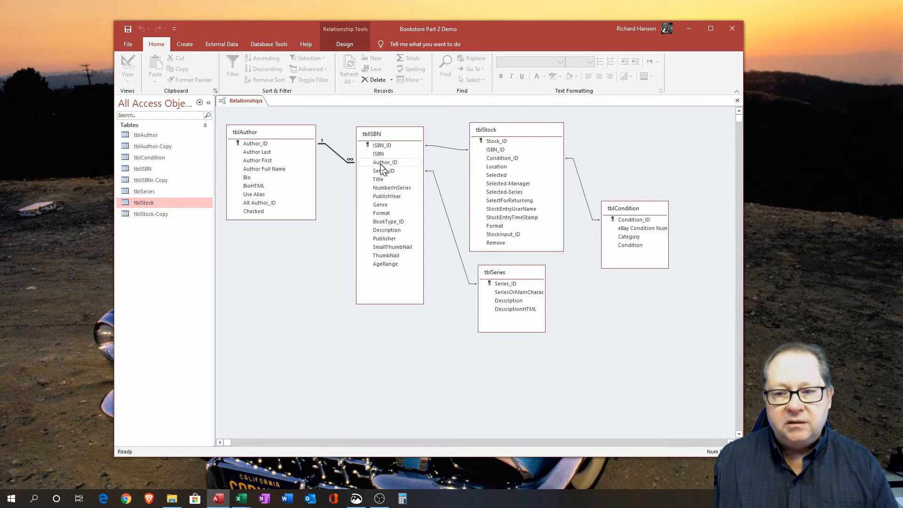
- Enforce referential integrity with cascading updates on the tblISBN–tblStock relationship, and close the Relationships window, saving its layout
double_click(450, 148)
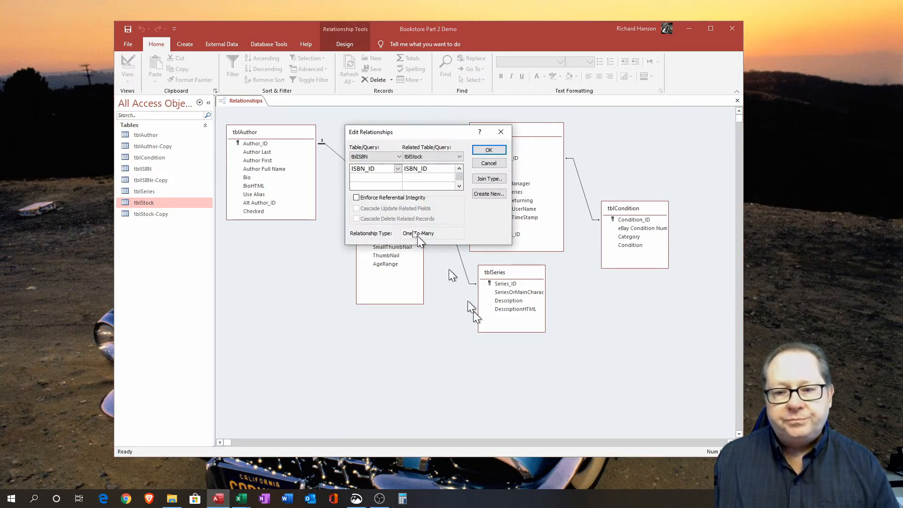
click(357, 197)
click(357, 209)
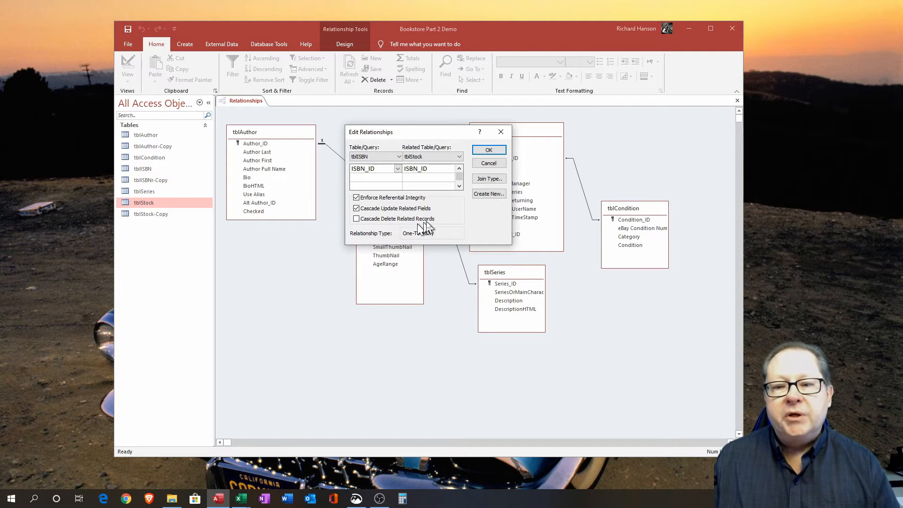
click(489, 149)
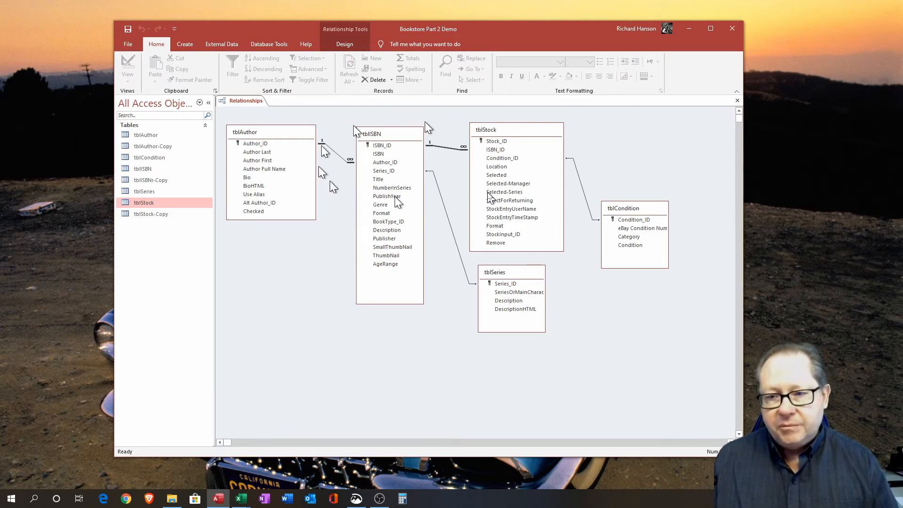
click(738, 102)
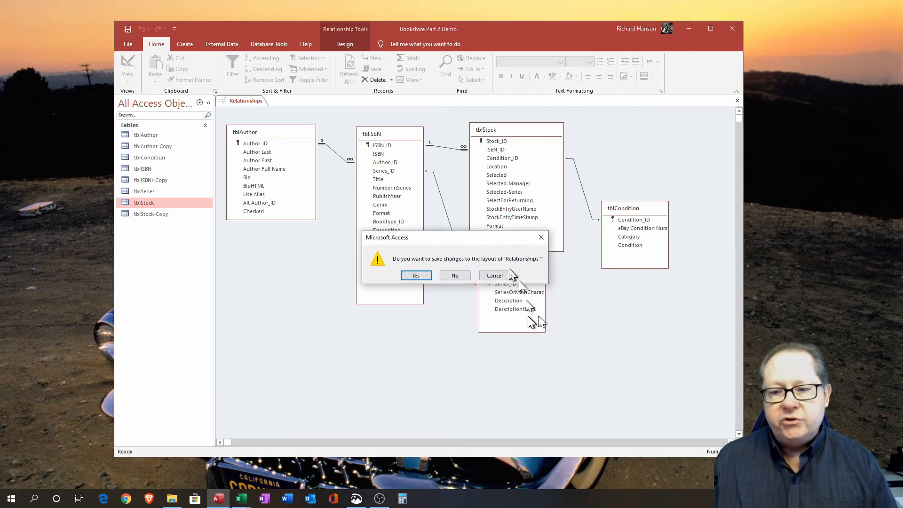
click(413, 276)
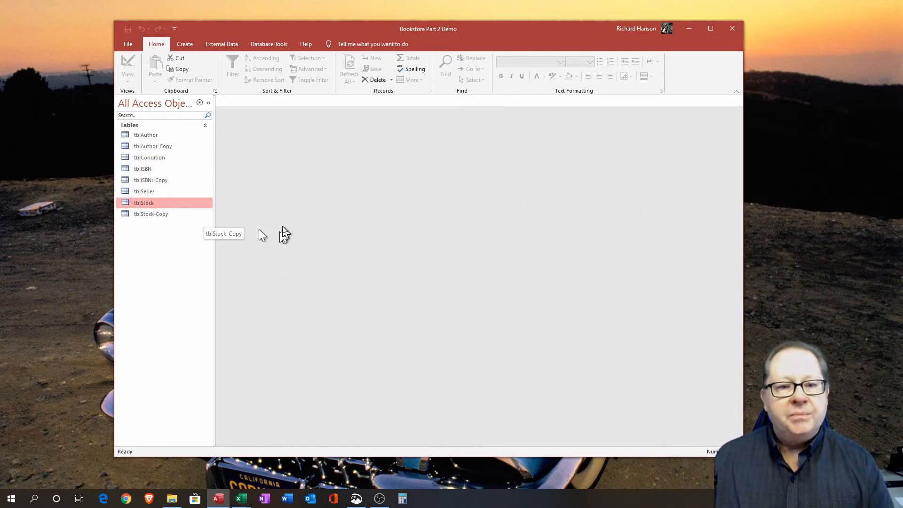
- Create a new query in design view with tblAuthor-Copy as its only source table
click(185, 44)
click(262, 75)
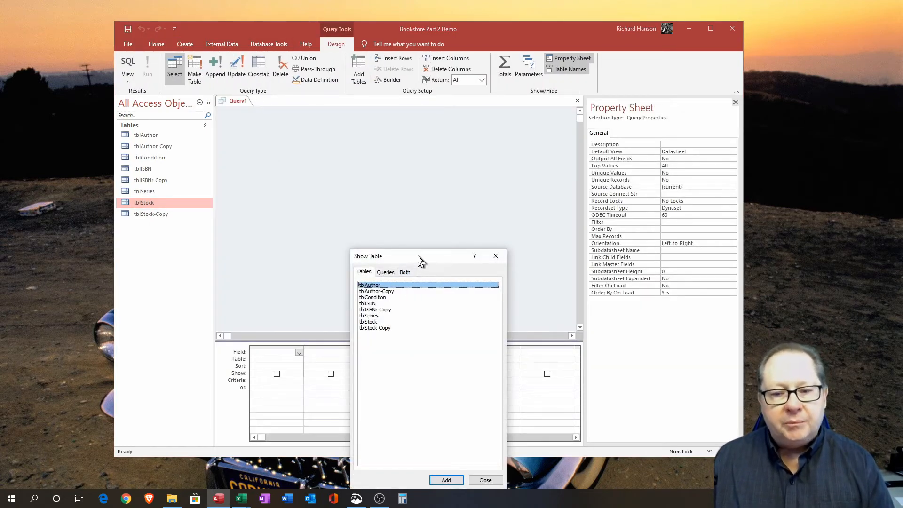
double_click(387, 292)
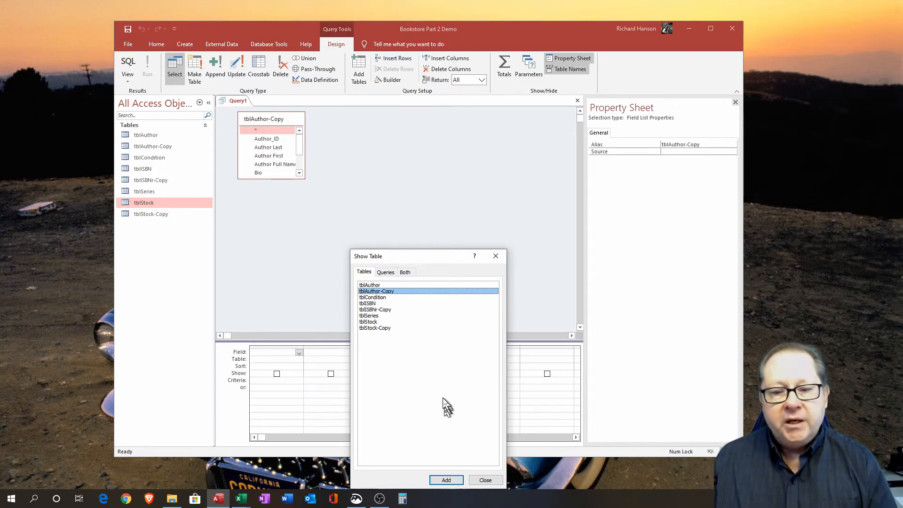
click(485, 480)
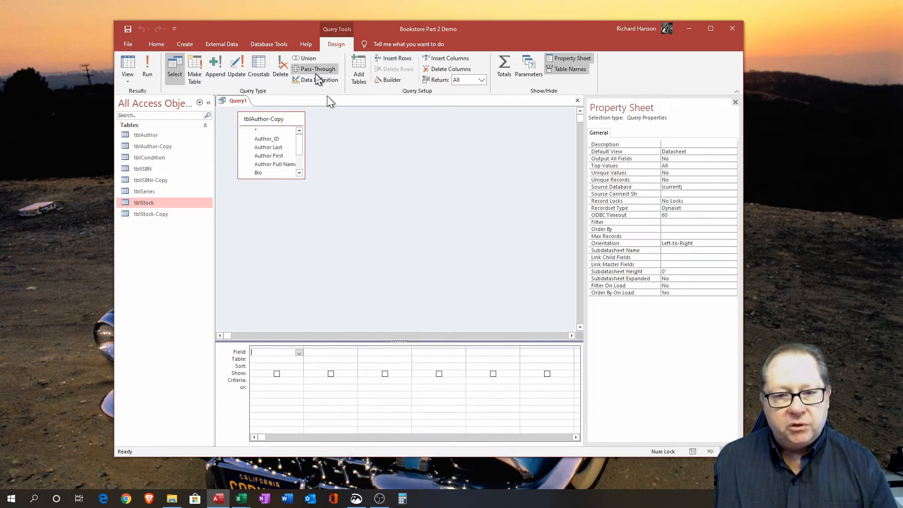
- Add every individual field of tblAuthor-Copy, from Author_ID to Checked, to the query grid instead of the all-fields asterisk
double_click(265, 131)
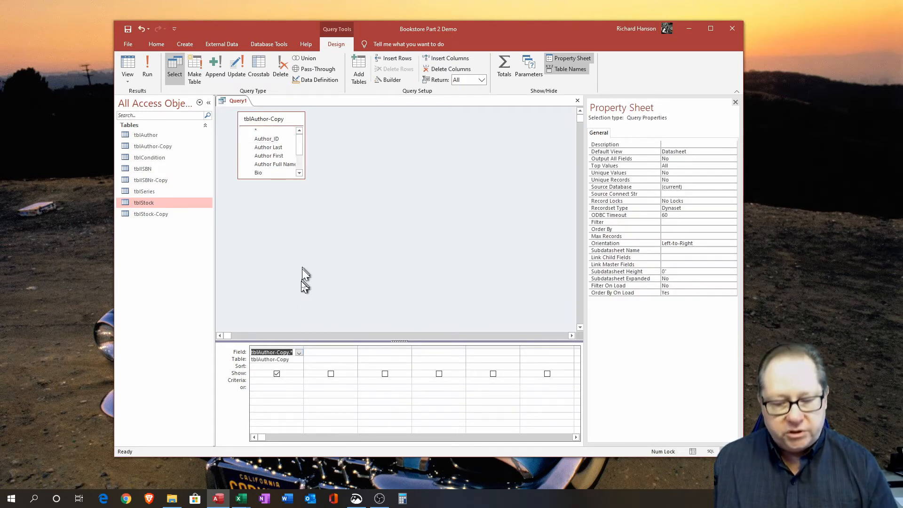
key(Delete)
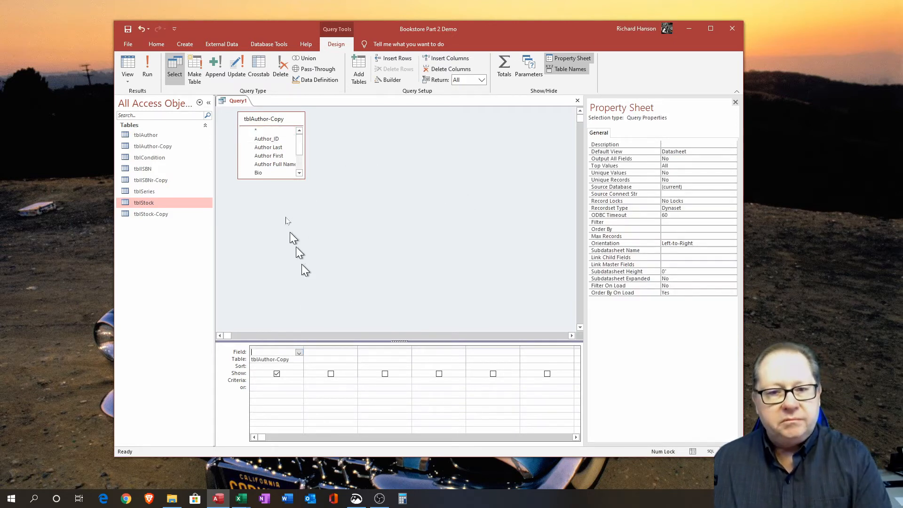
double_click(273, 119)
drag(268, 136, 274, 353)
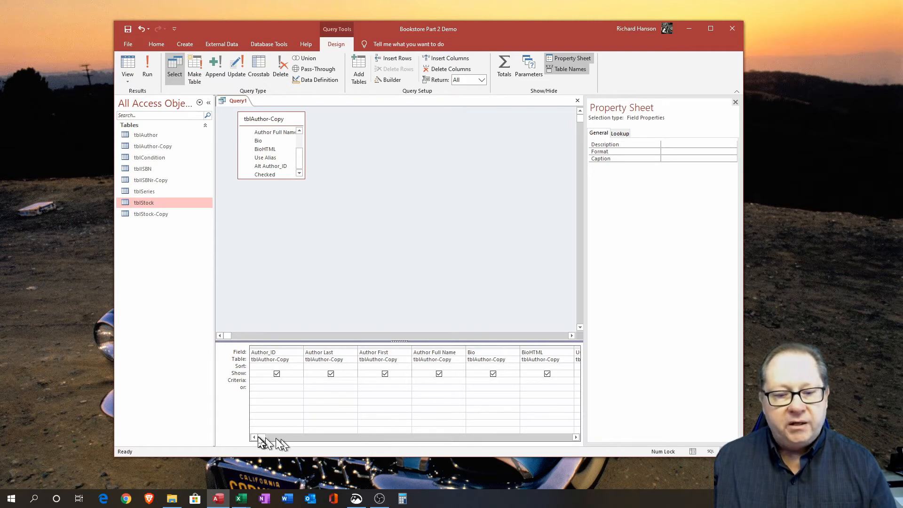
click(564, 437)
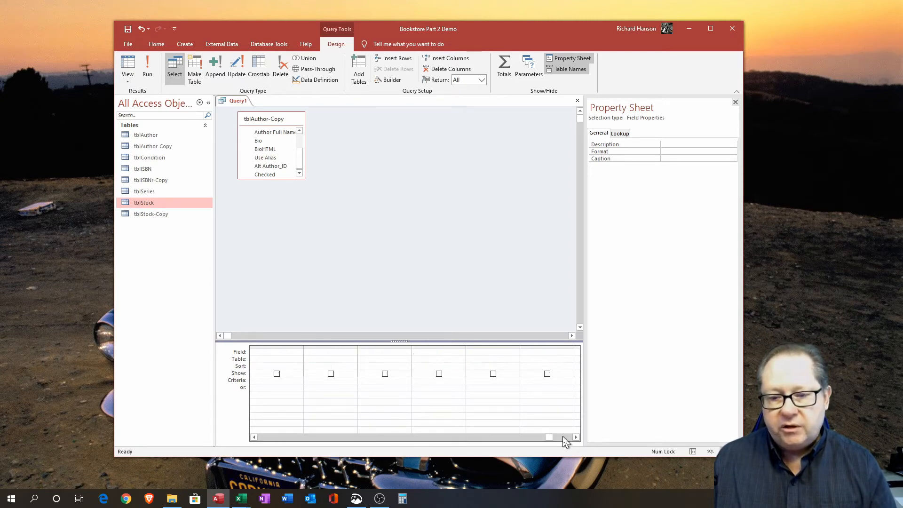
click(552, 437)
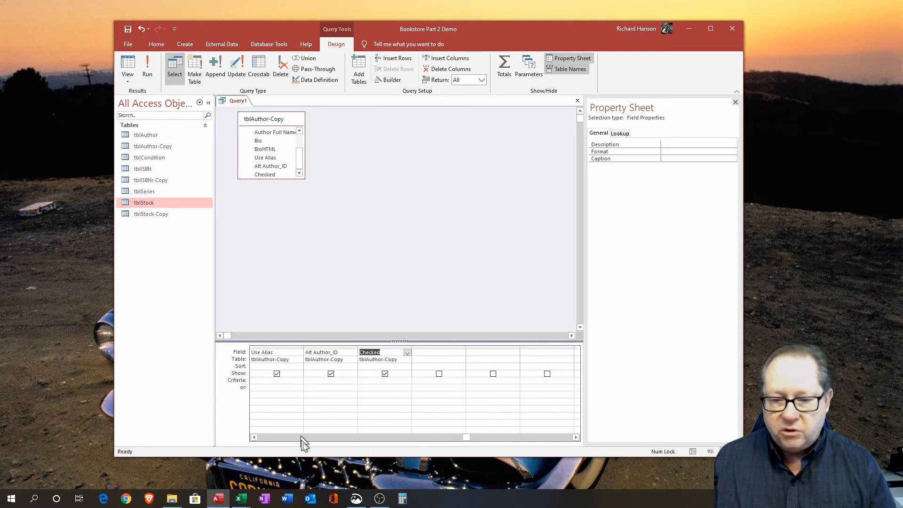
click(263, 437)
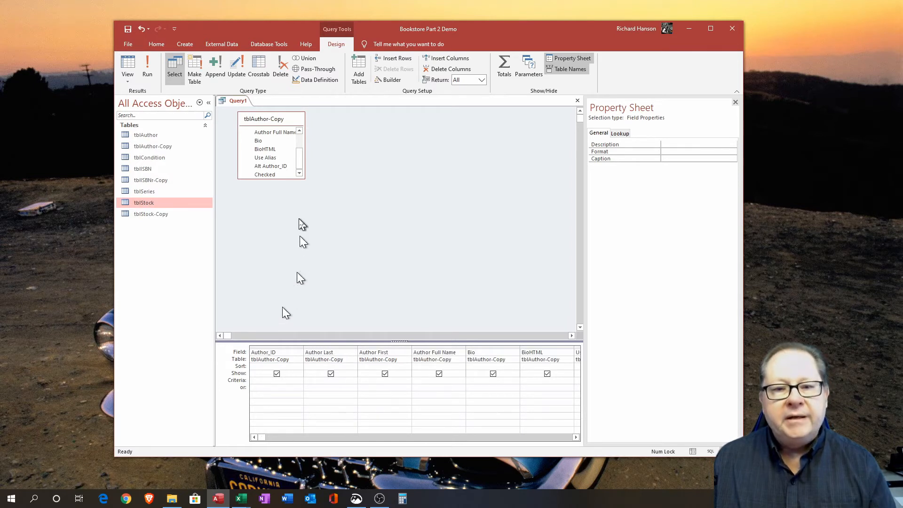
- Convert the query to an append query targeting tblAuthor in the current database
click(212, 64)
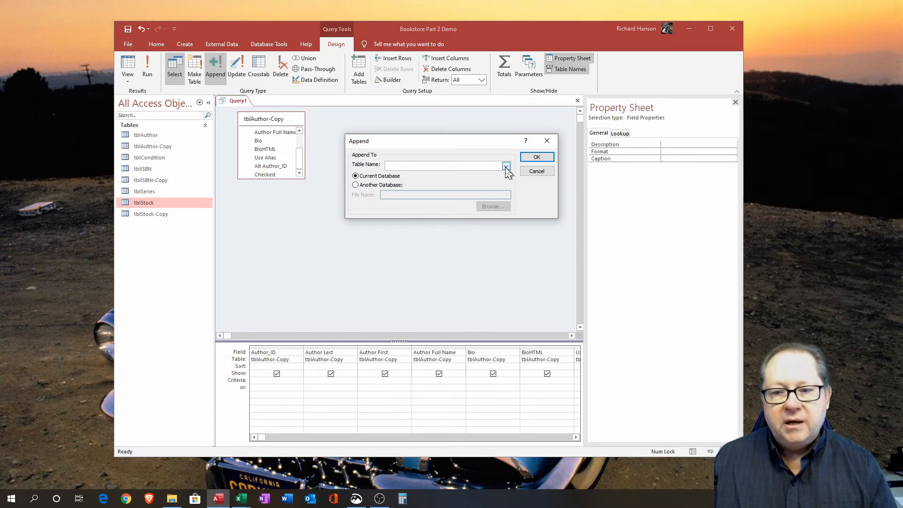
click(506, 167)
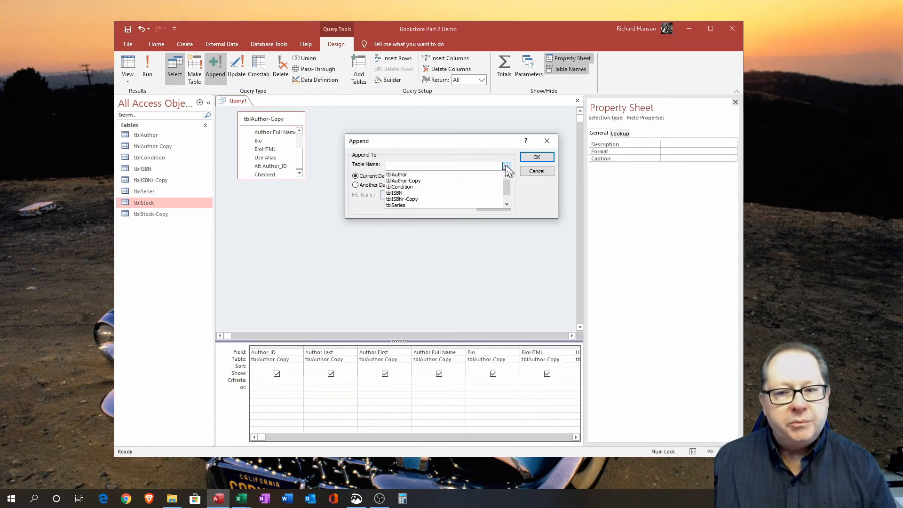
click(425, 174)
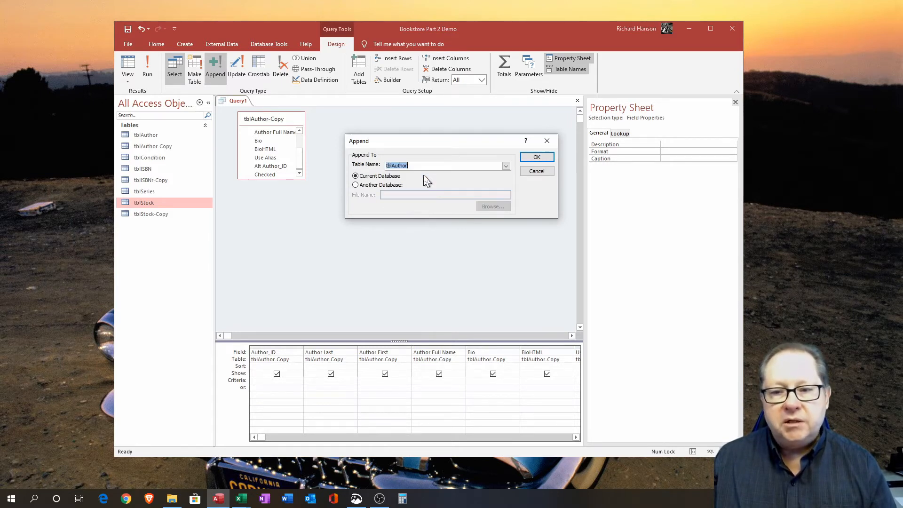
click(541, 158)
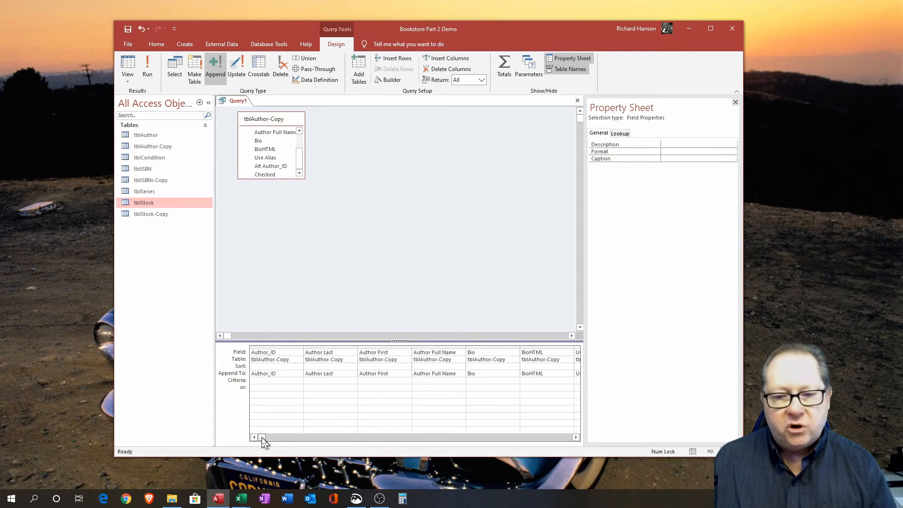
mouse_move(262, 438)
mouse_down()
mouse_move(408, 450)
mouse_move(262, 438)
mouse_up()
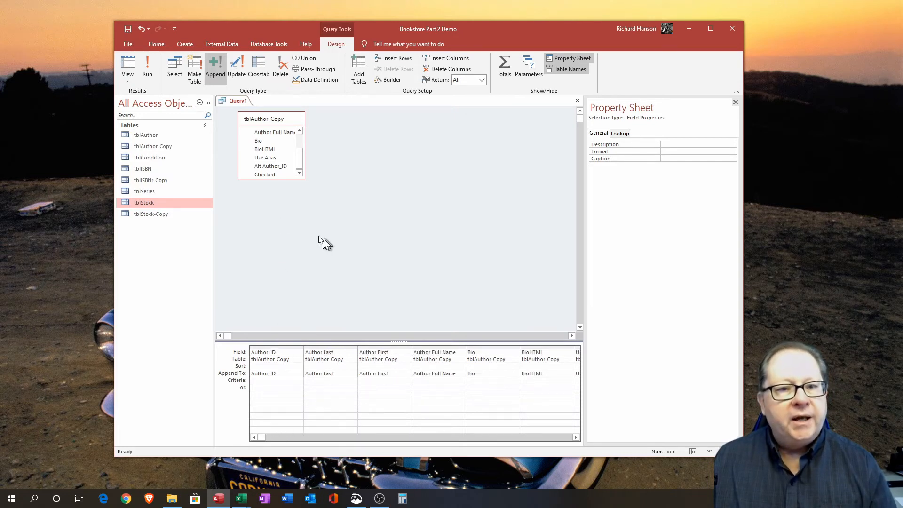
- Run the append query into tblAuthor, and open the table briefly to check its records
click(147, 71)
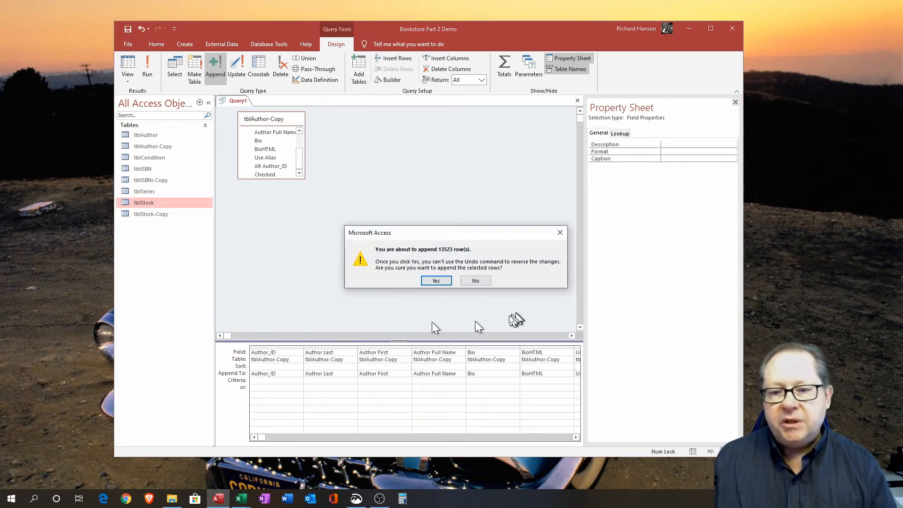
click(437, 281)
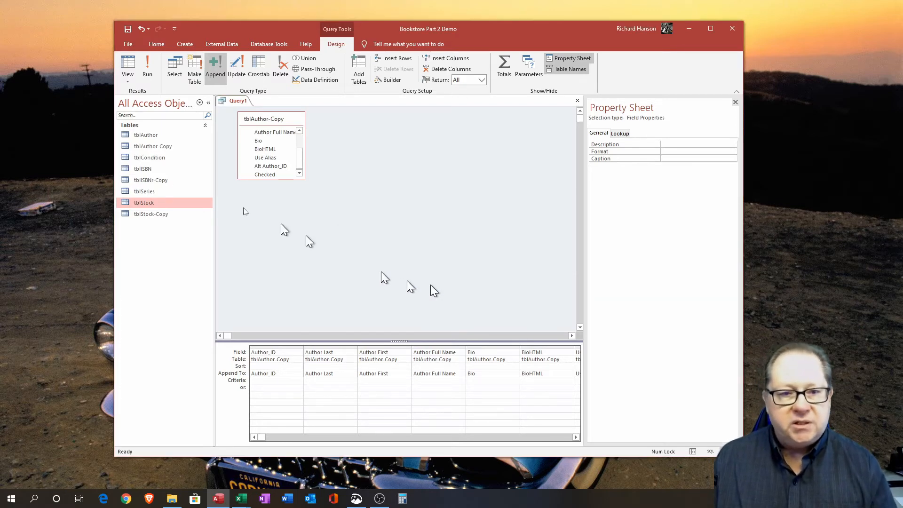
double_click(145, 135)
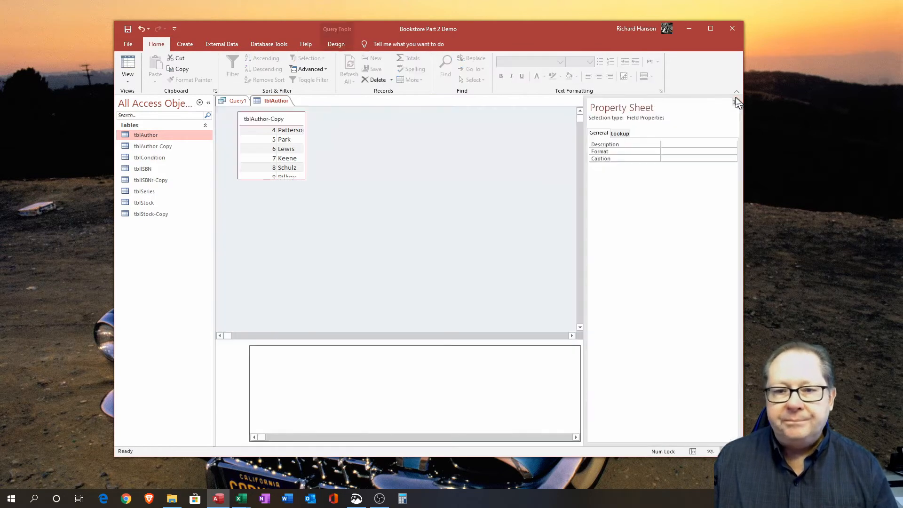
click(737, 100)
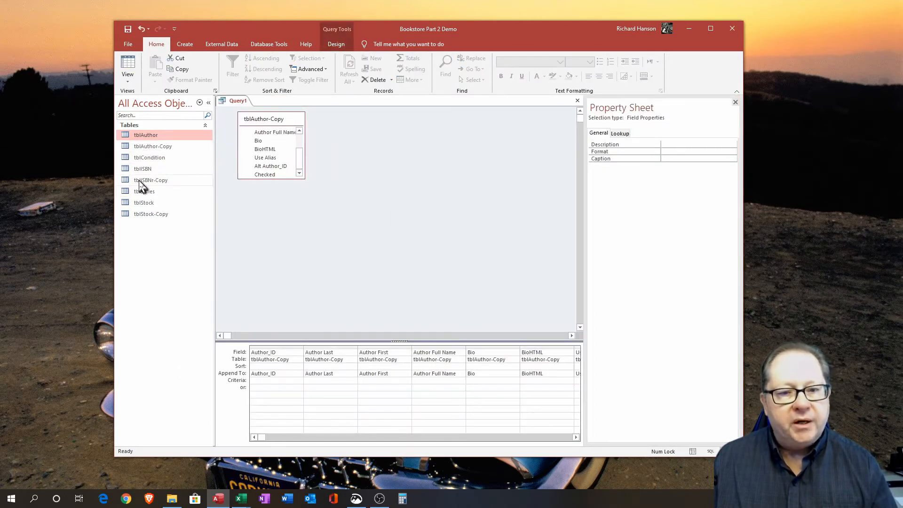
- Replace tblAuthor-Copy with tblISBNr-Copy as the query's source table, and add all its individual fields to the grid
drag(139, 180, 263, 126)
click(285, 121)
key(Delete)
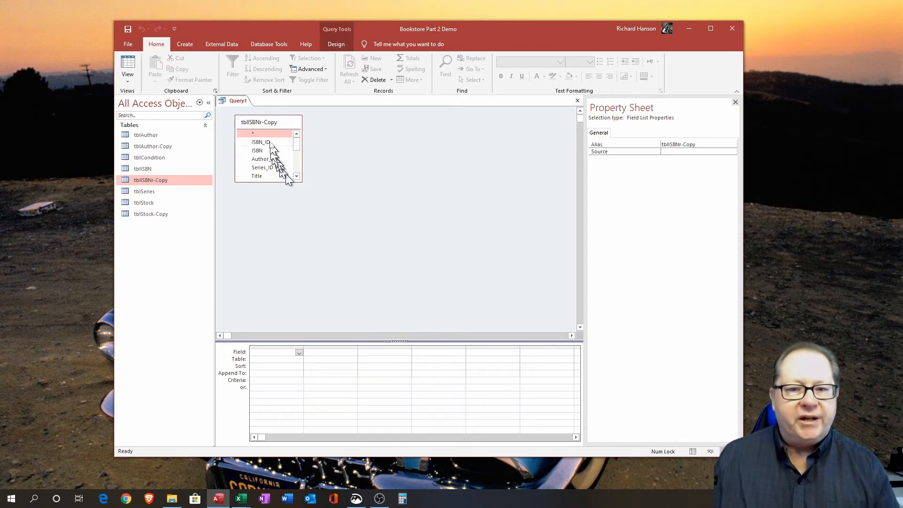
double_click(265, 122)
drag(268, 136, 273, 351)
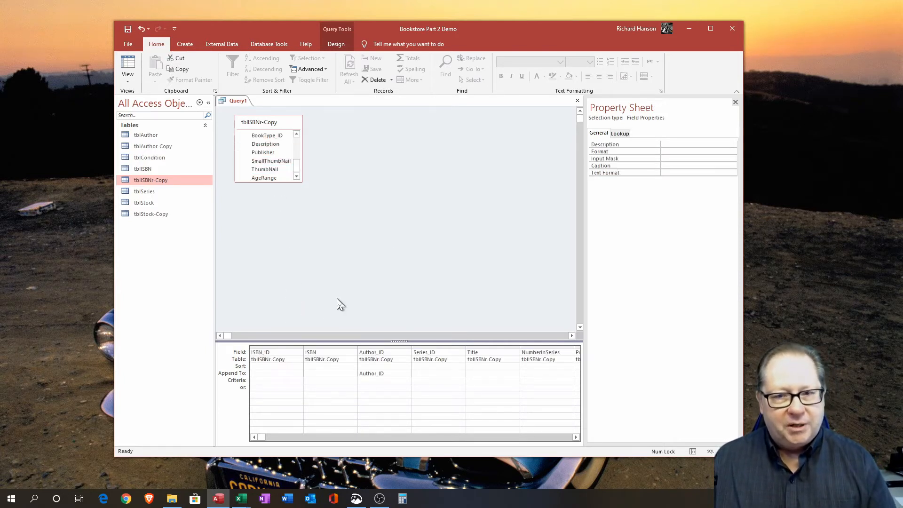
- Change the append query's target table to tblISBN in the current database
click(185, 44)
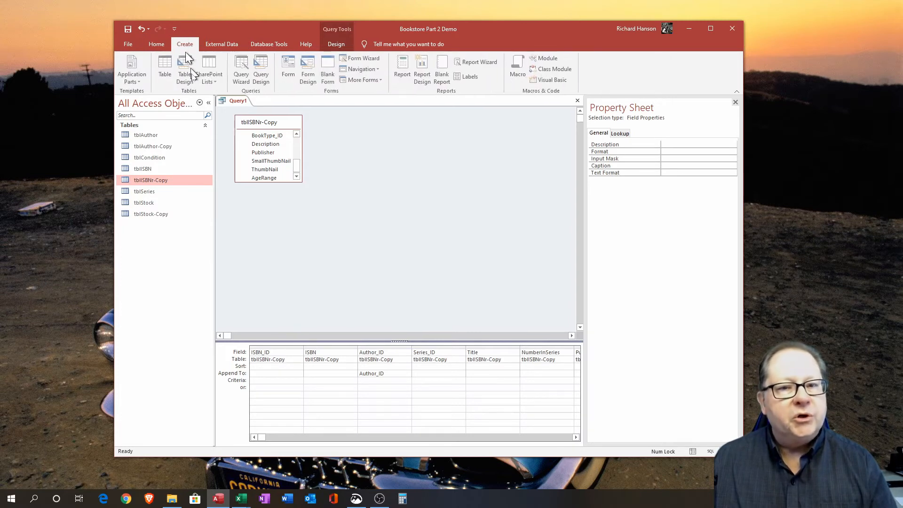
click(336, 44)
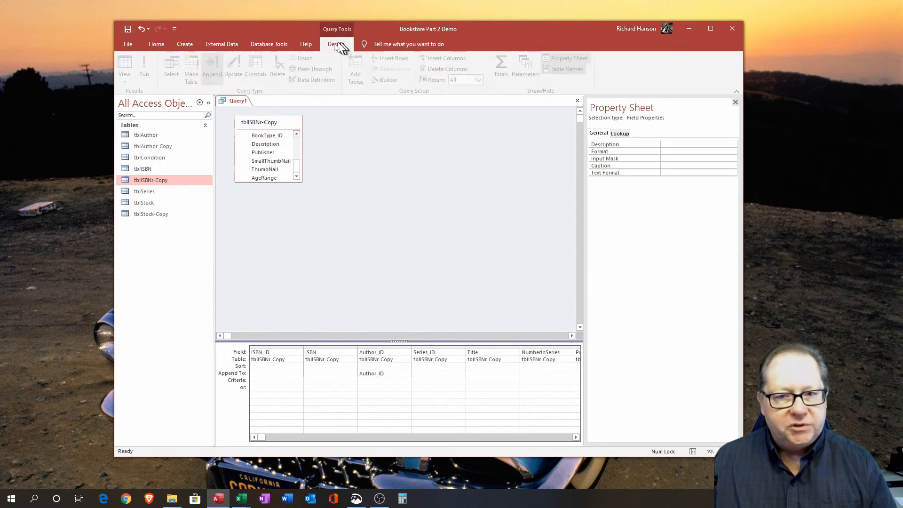
click(215, 68)
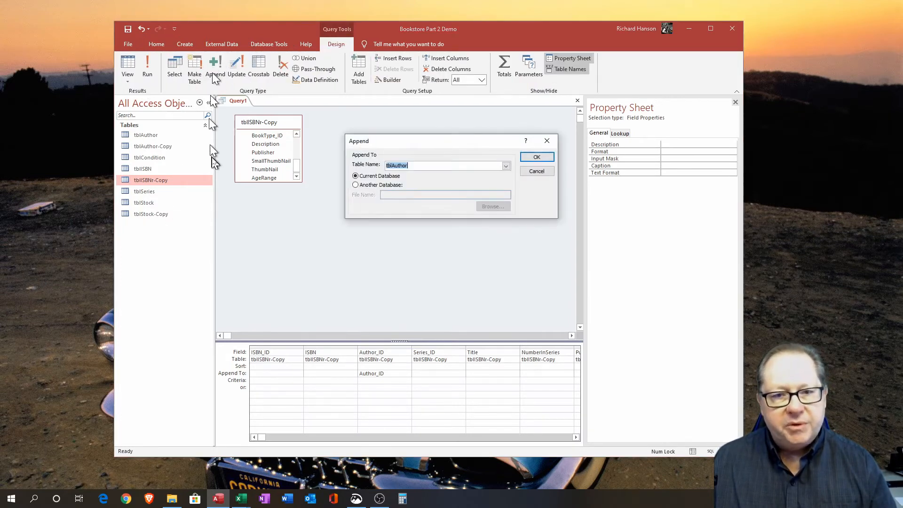
click(507, 166)
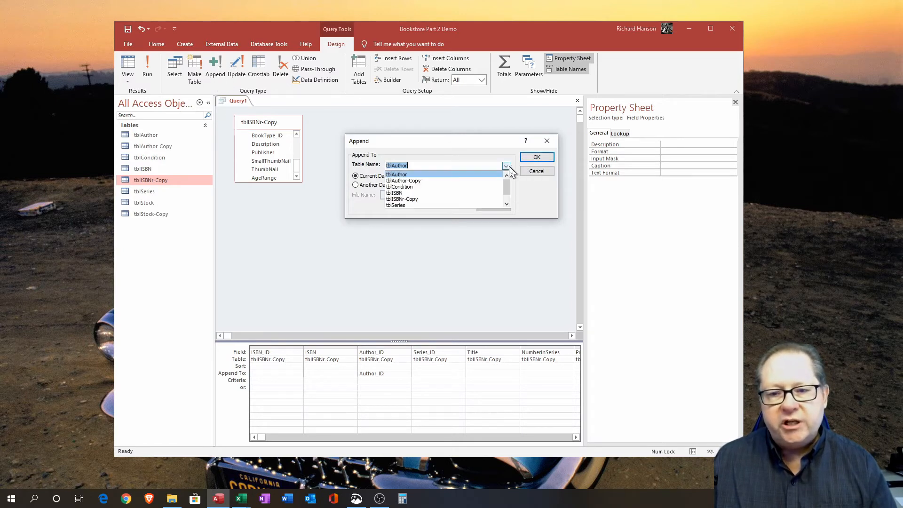
click(484, 193)
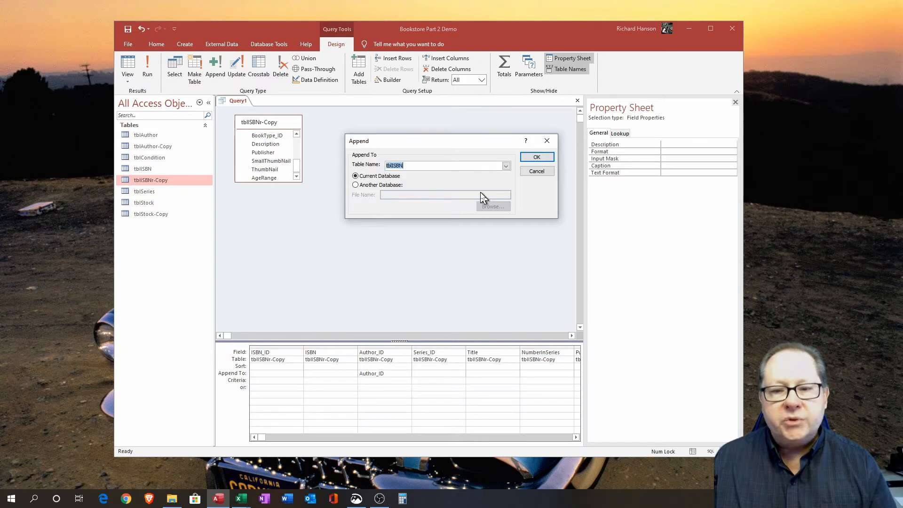
click(531, 159)
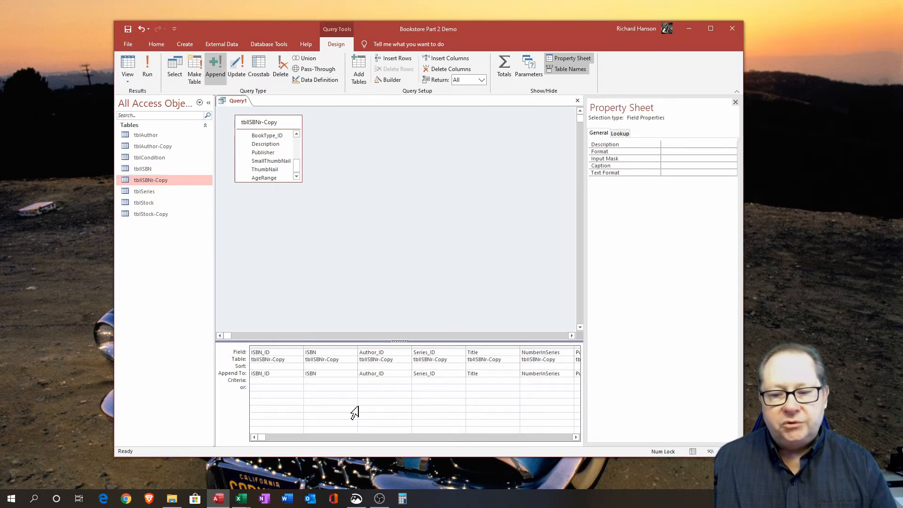
mouse_move(261, 438)
mouse_down()
mouse_move(482, 440)
mouse_move(260, 435)
mouse_up()
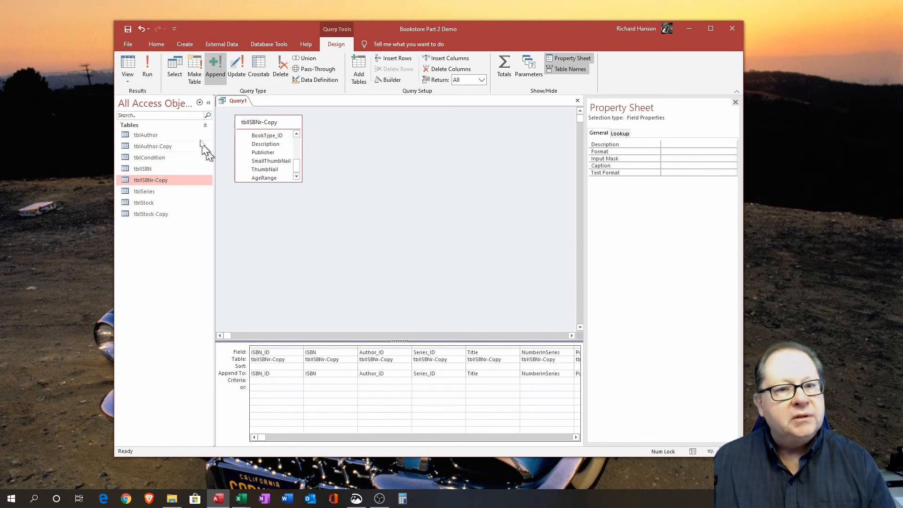
- Run the append query into tblISBN, choosing to proceed despite records with key violations
click(147, 71)
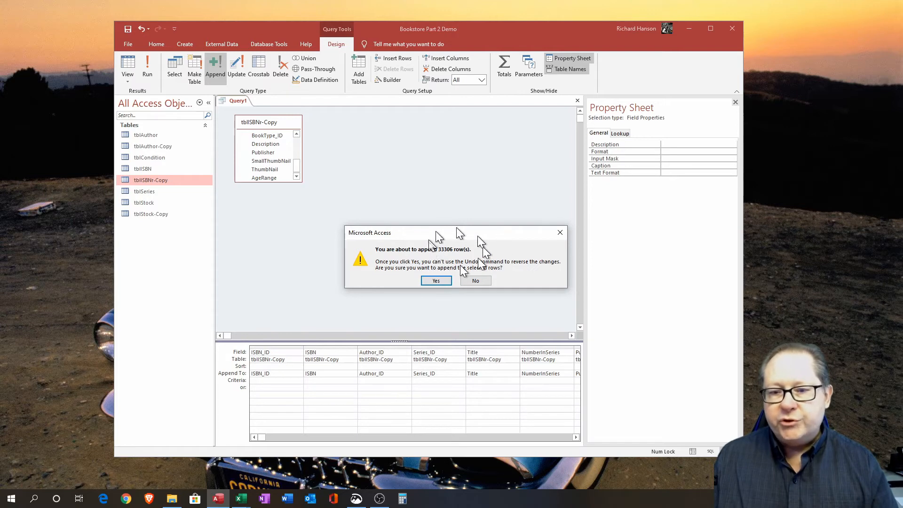
click(435, 281)
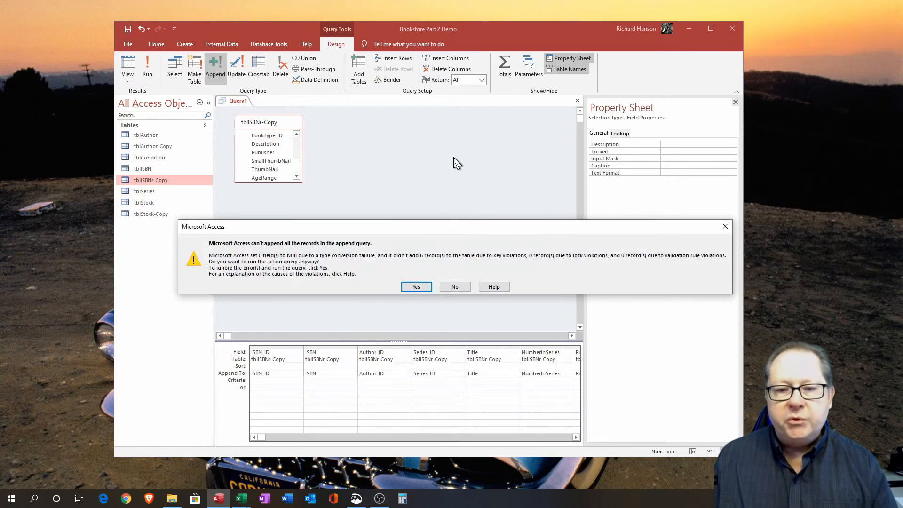
drag(438, 226, 409, 75)
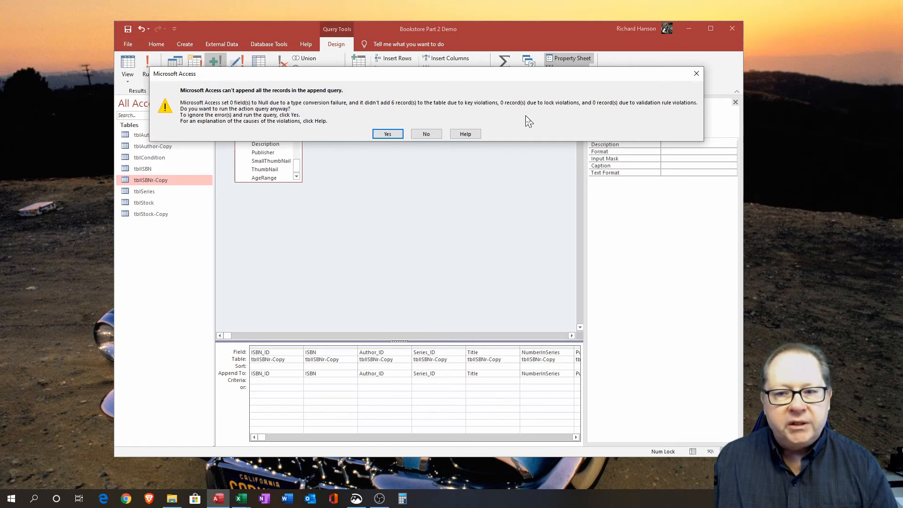
click(388, 135)
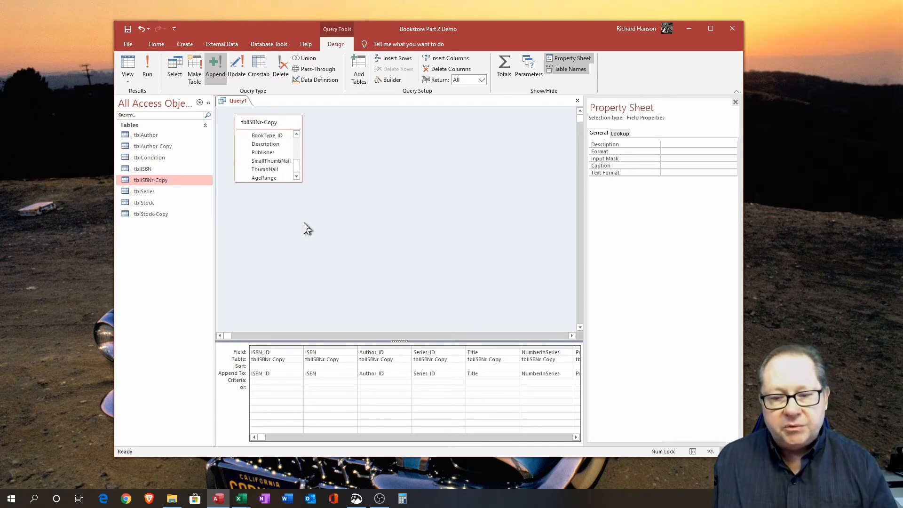
- Replace tblISBNr-Copy with tblStock-Copy as the query's source table, and add all its individual fields to the grid
click(142, 216)
drag(148, 218, 368, 126)
click(265, 124)
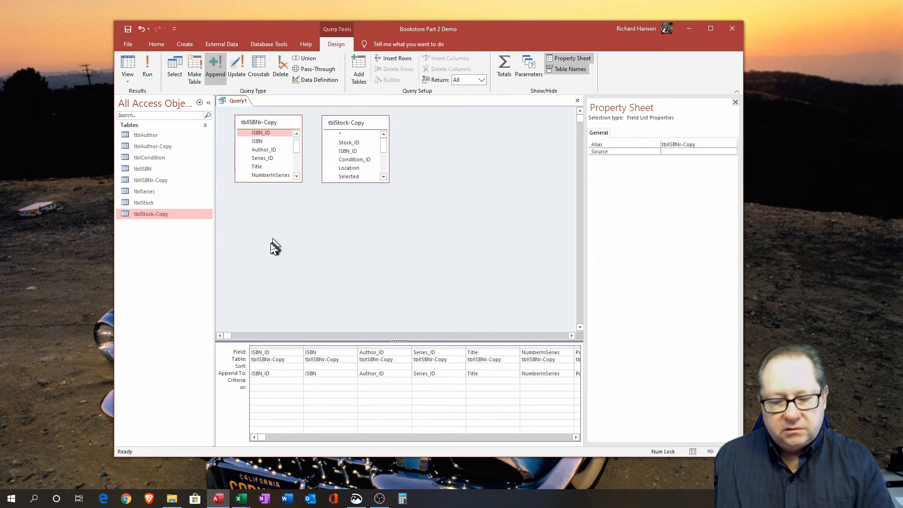
key(Delete)
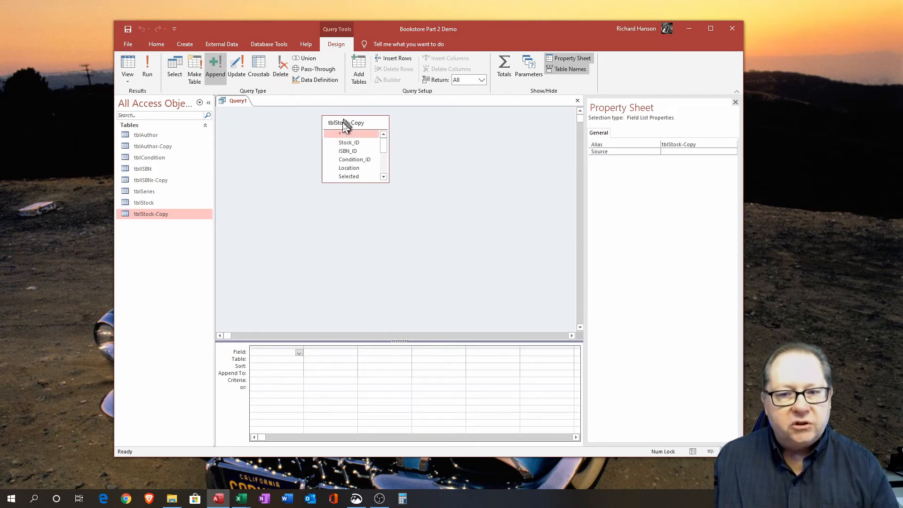
drag(344, 122, 263, 354)
double_click(253, 116)
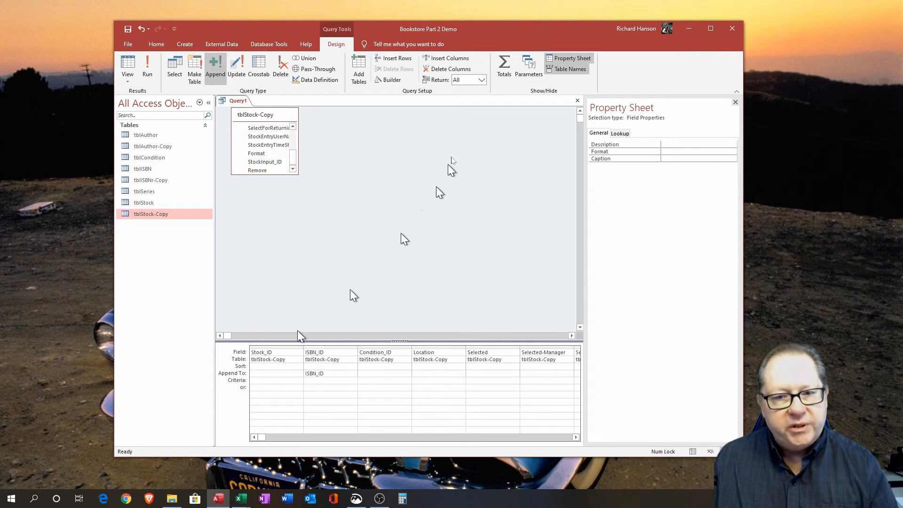
- Change the append query's target table to tblStock in the current database
click(215, 67)
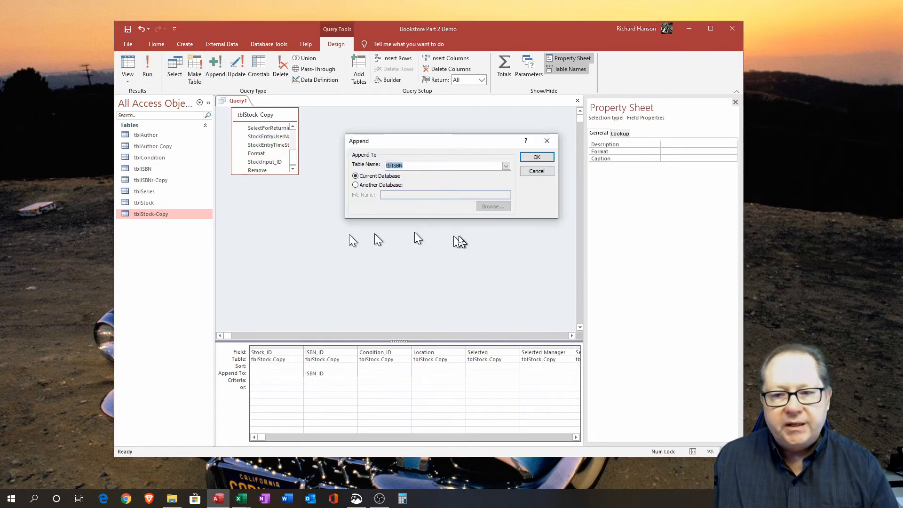
click(505, 166)
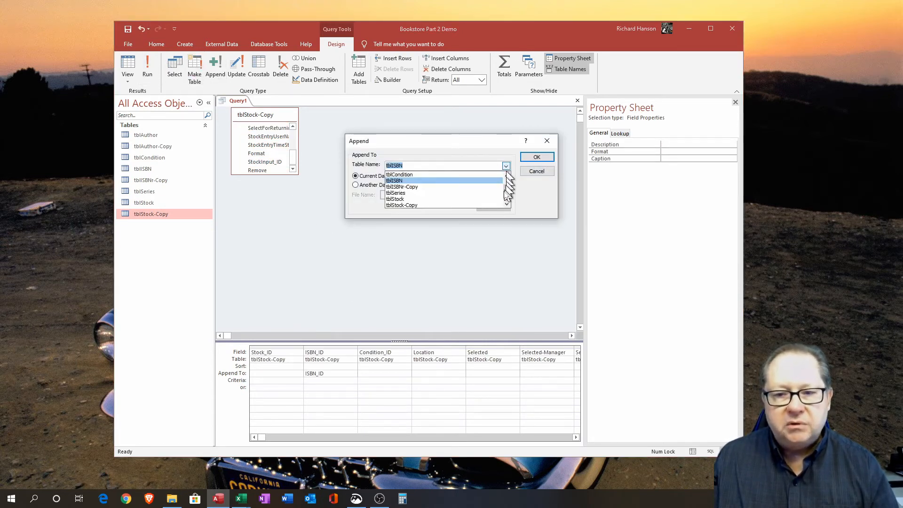
click(487, 200)
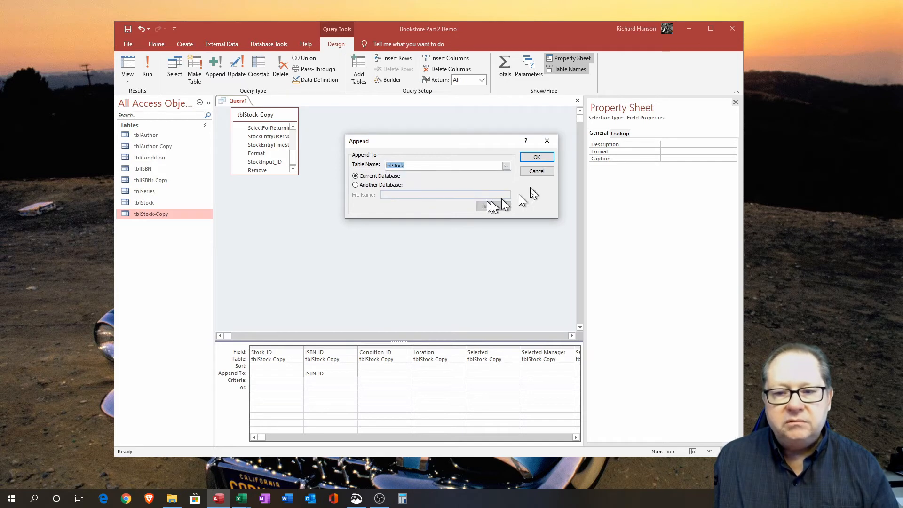
click(537, 158)
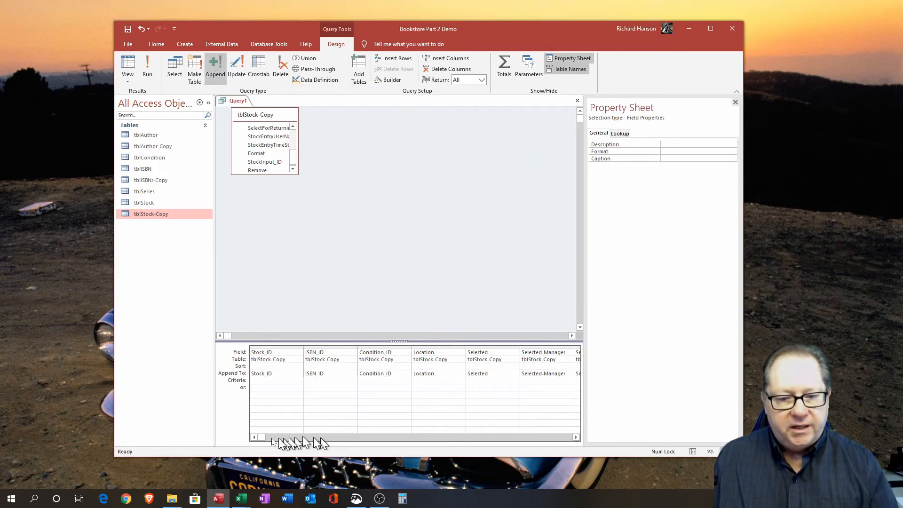
mouse_move(262, 438)
mouse_down()
mouse_move(454, 443)
mouse_move(262, 442)
mouse_up()
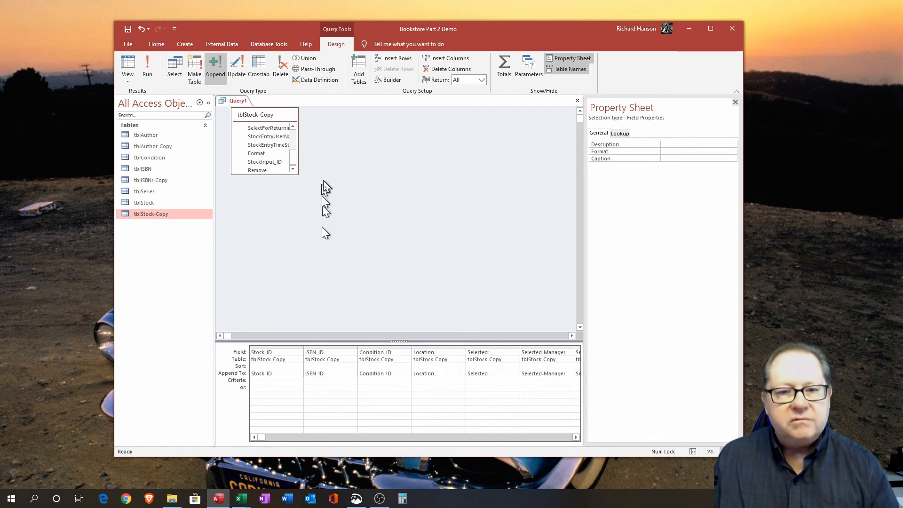
- Run the append query into tblStock, proceeding despite records with key violations, and close the query without saving it
drag(260, 115, 259, 127)
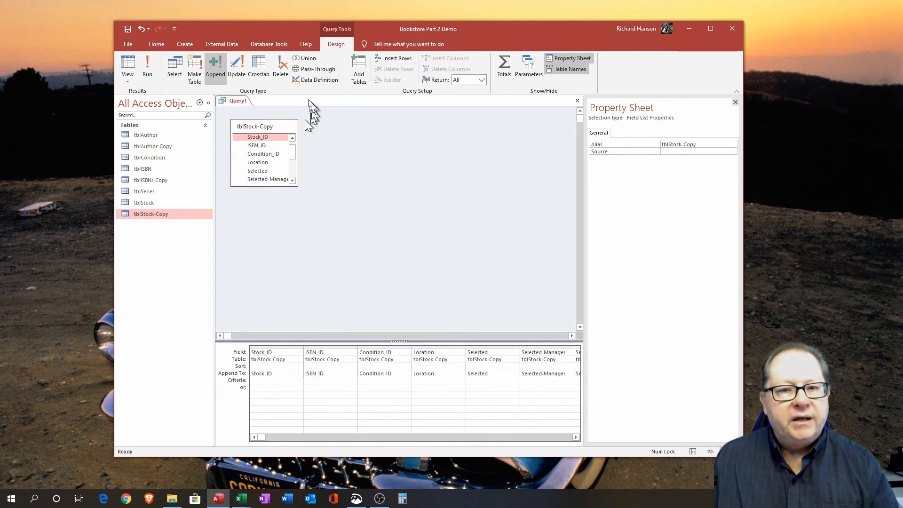
click(150, 70)
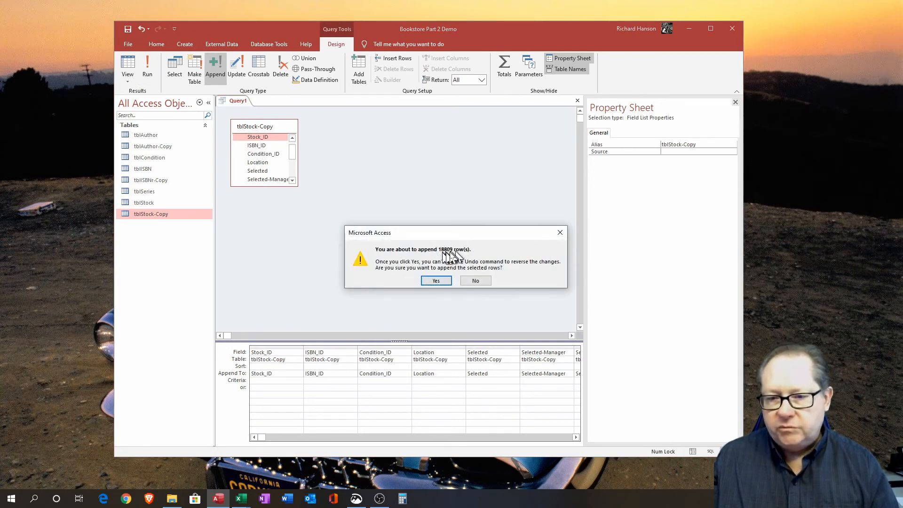
click(432, 280)
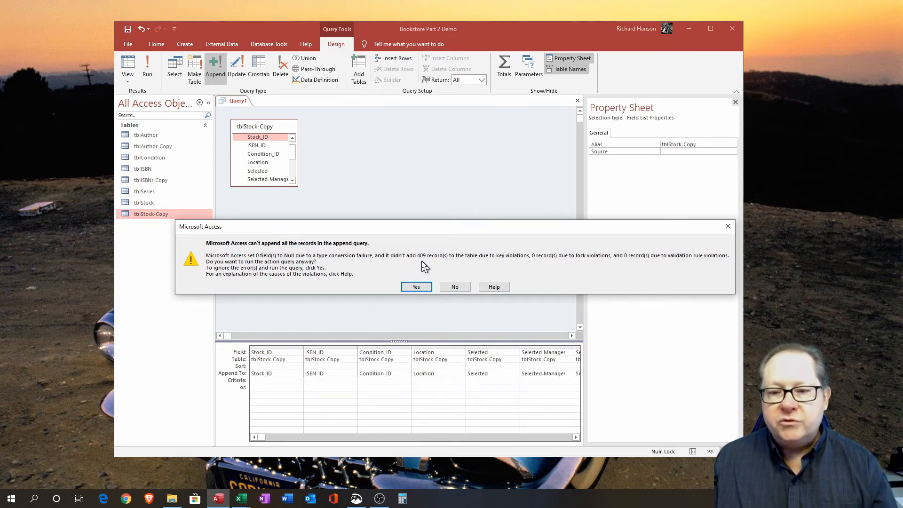
click(417, 288)
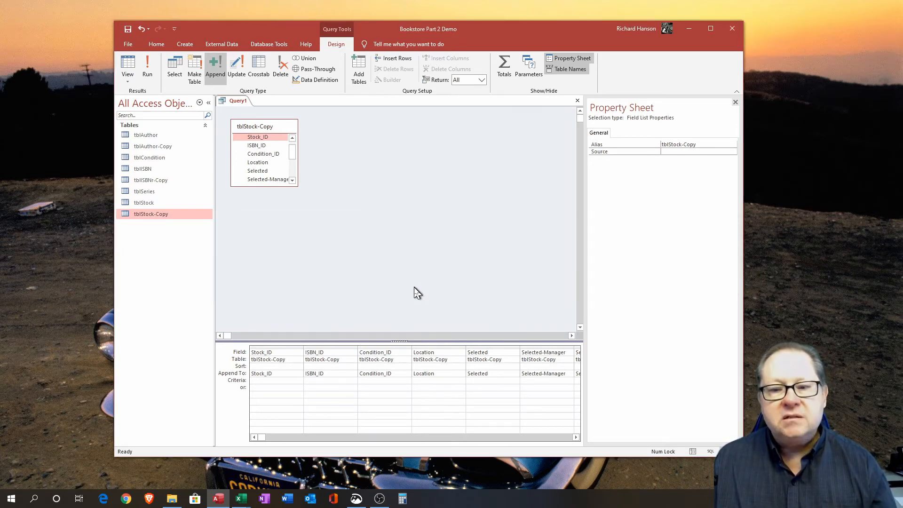
click(577, 101)
click(455, 275)
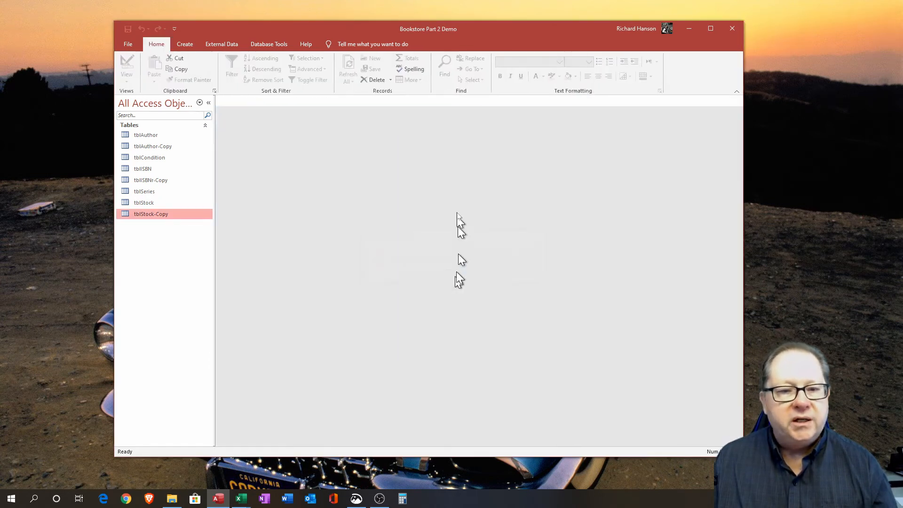
- Display the database's table relationships and open tblAuthor in Datasheet View
click(269, 43)
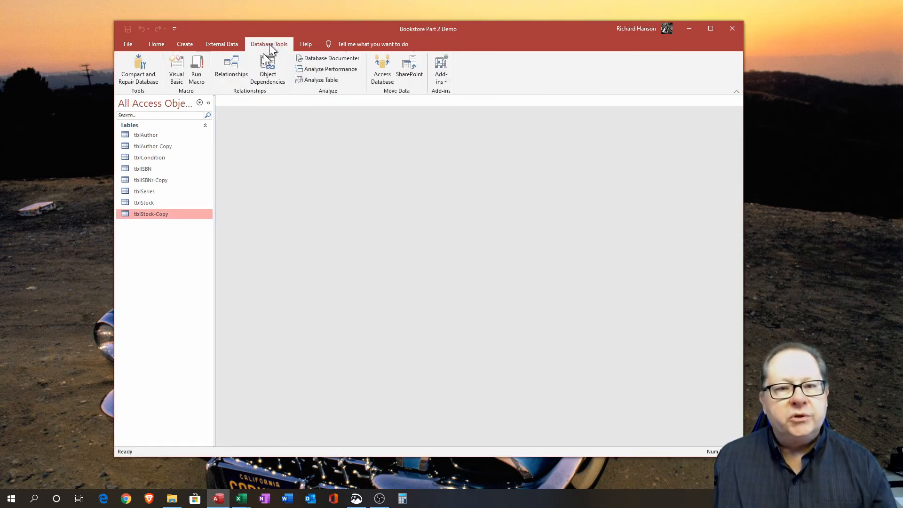
click(231, 71)
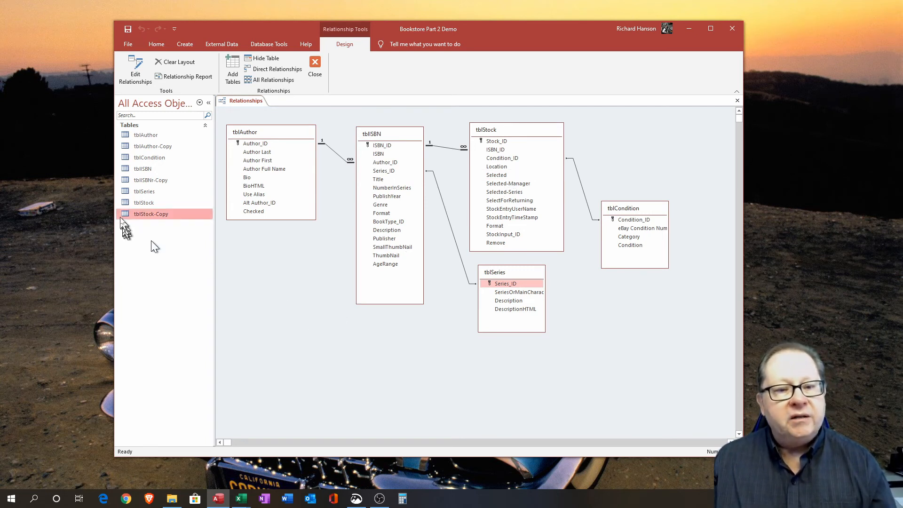
click(146, 136)
double_click(144, 135)
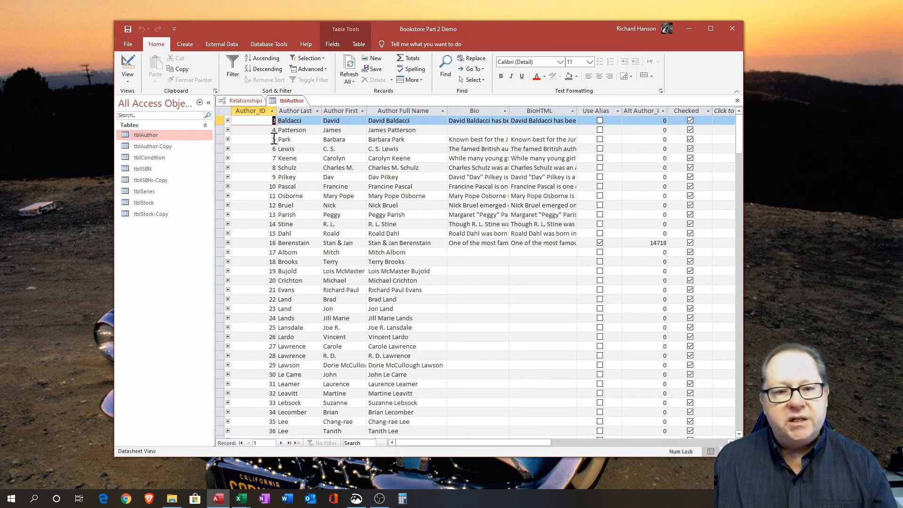
- Expand the related books of the author with Author_ID 3 in tblAuthor and look through them
click(228, 121)
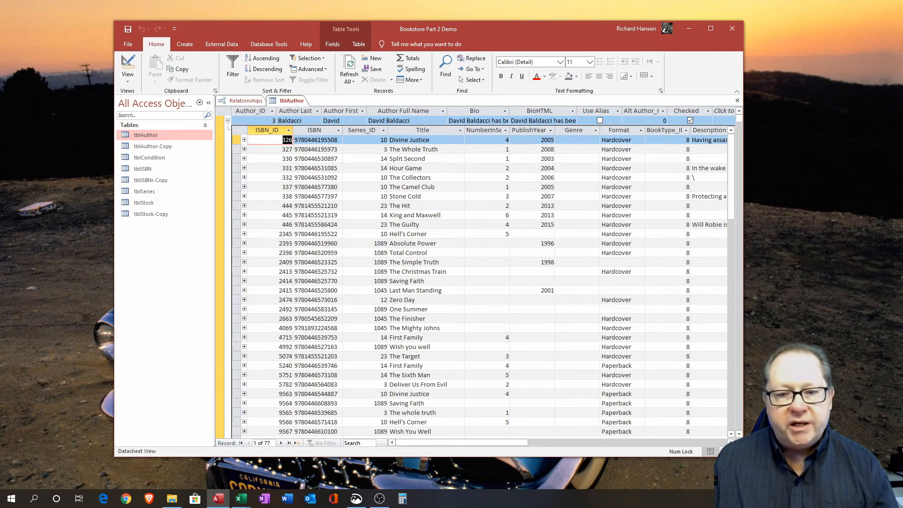
scroll(452, 306, down, 20)
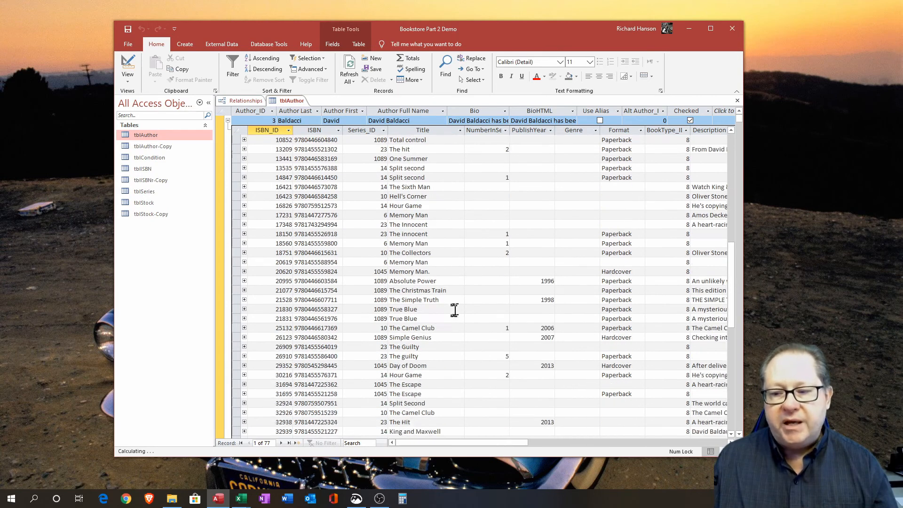
scroll(450, 318, up, 20)
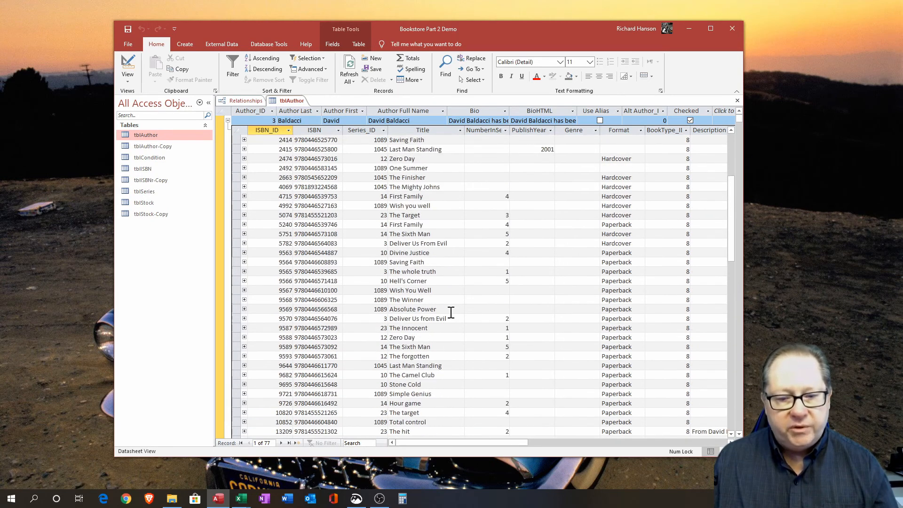
scroll(450, 313, up, 1)
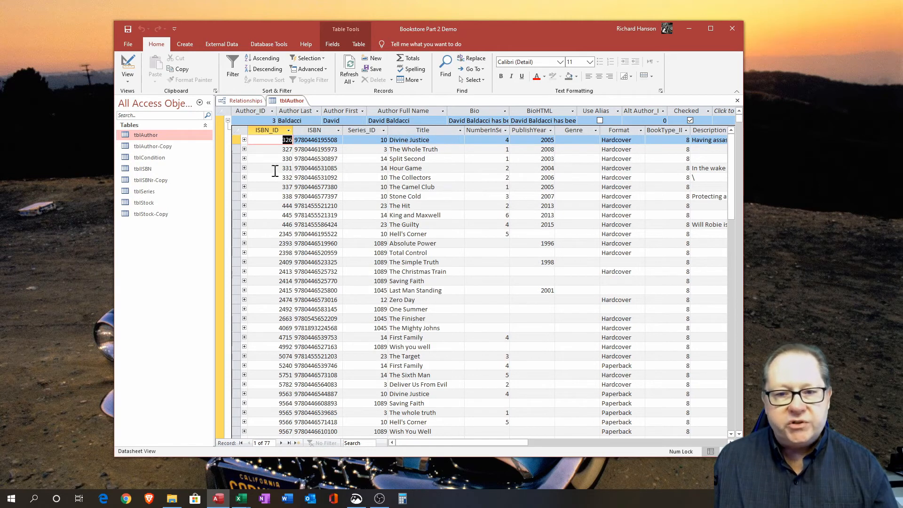
- Examine the stock subrecords of Divine Justice (ISBN_ID 326) and The Whole Truth (ISBN_ID 327)
click(244, 139)
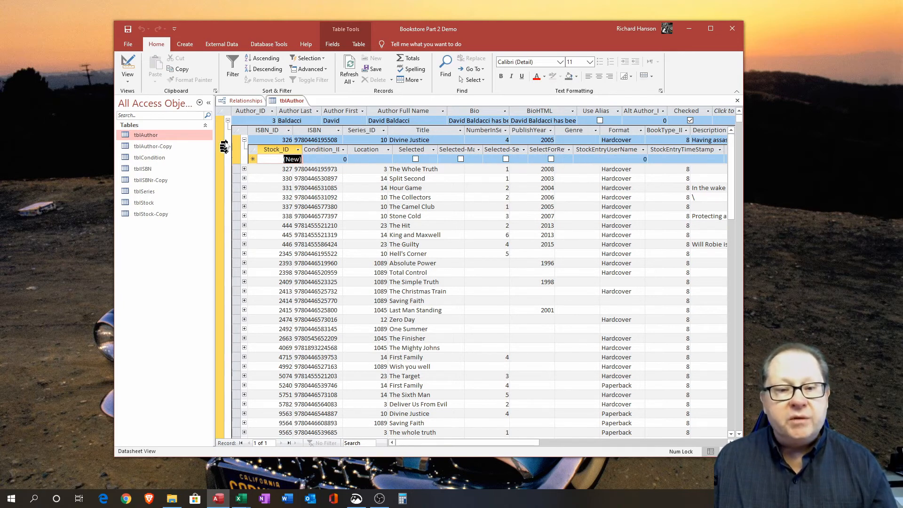
click(244, 140)
click(244, 149)
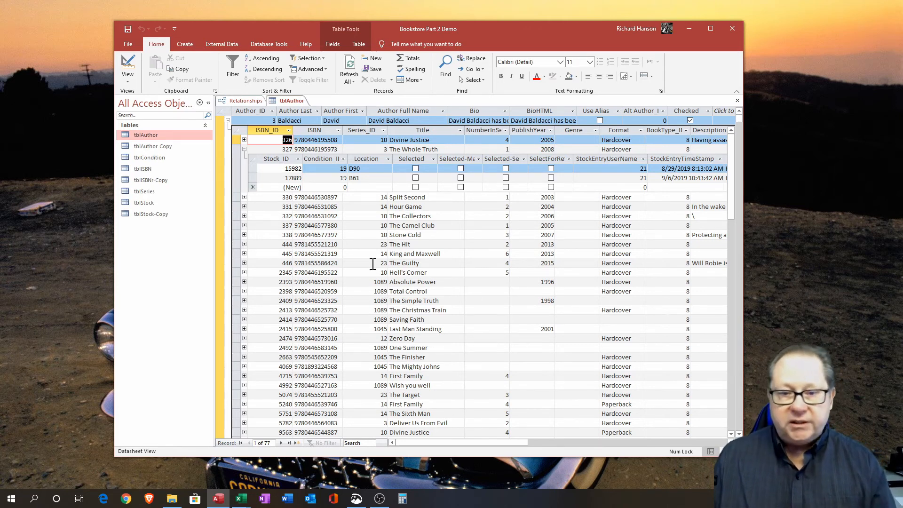
click(245, 150)
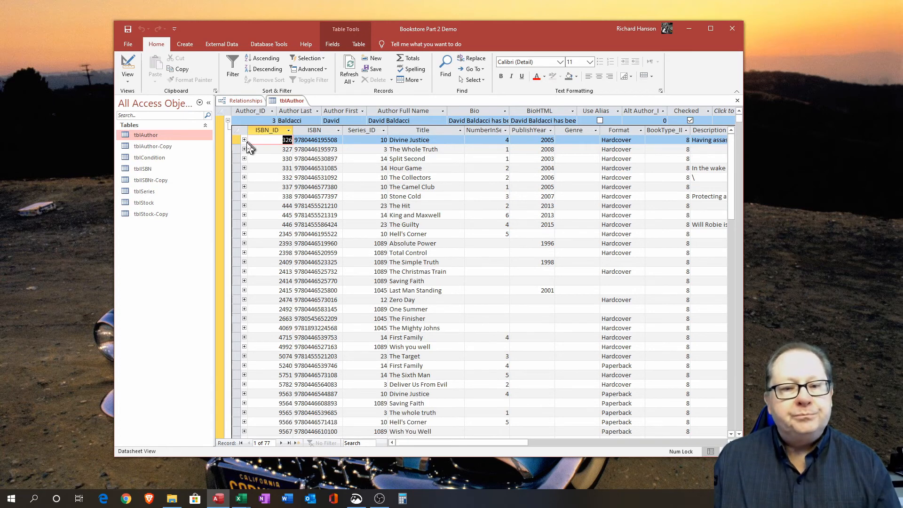
click(244, 141)
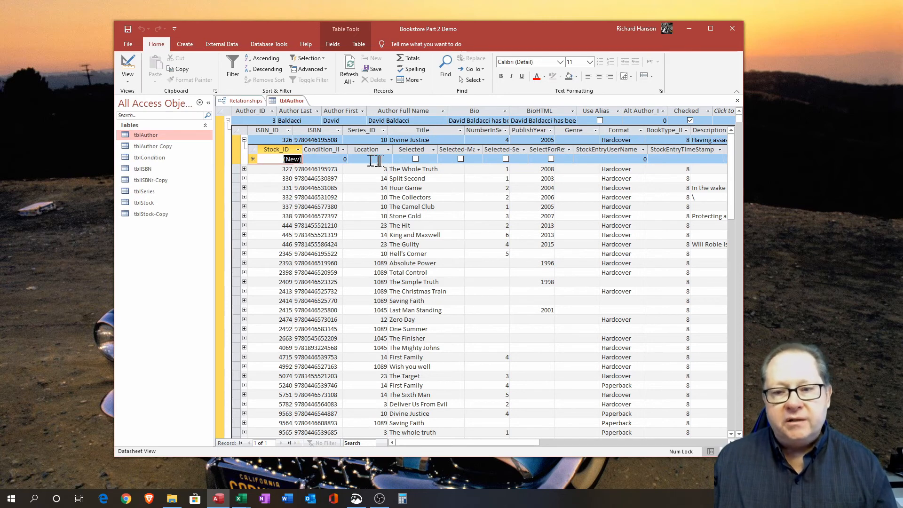
click(252, 161)
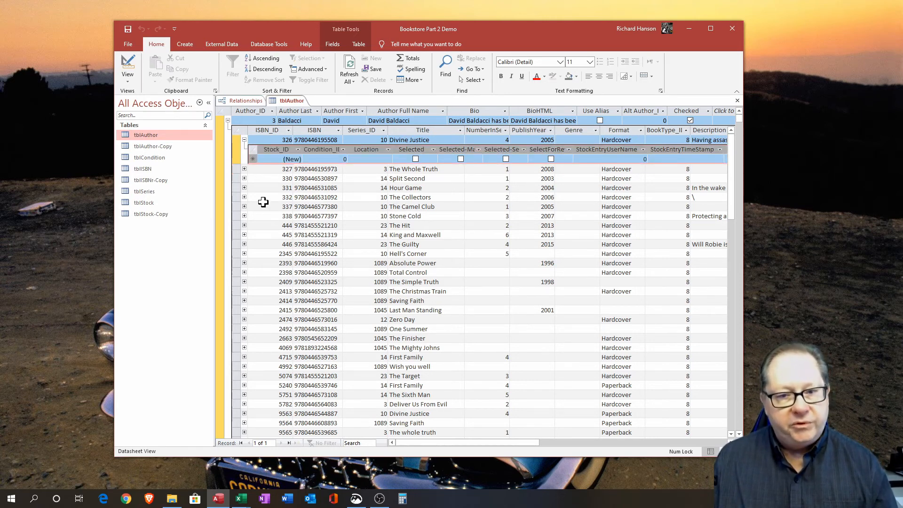
- Collapse the expanded book and author records, check the Author_ID column, and close tblAuthor
click(244, 140)
click(227, 120)
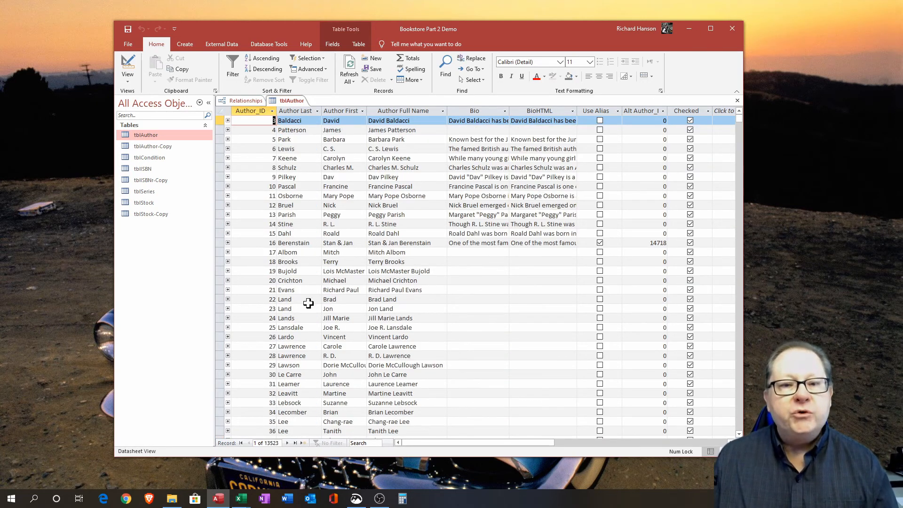
click(256, 111)
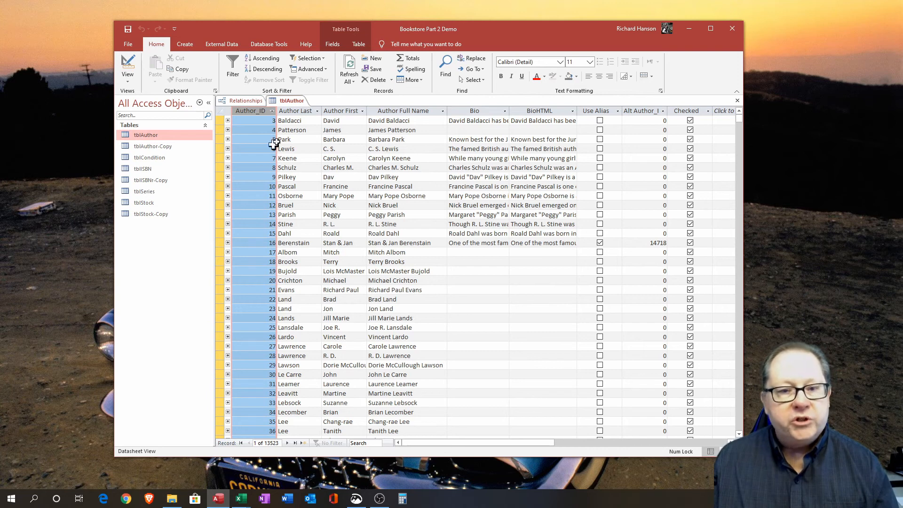
click(738, 103)
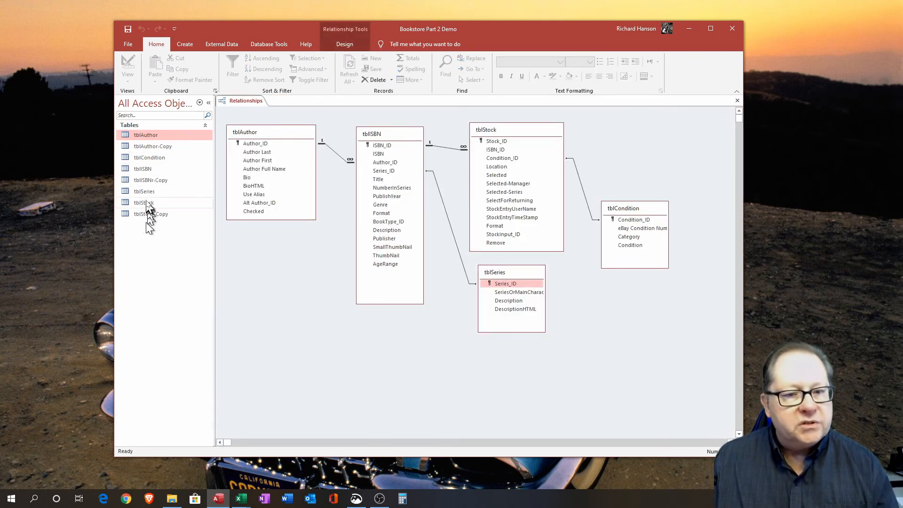
- Create a new query in Design View with tblISBN and tblISBNr-Copy as its source tables
click(145, 170)
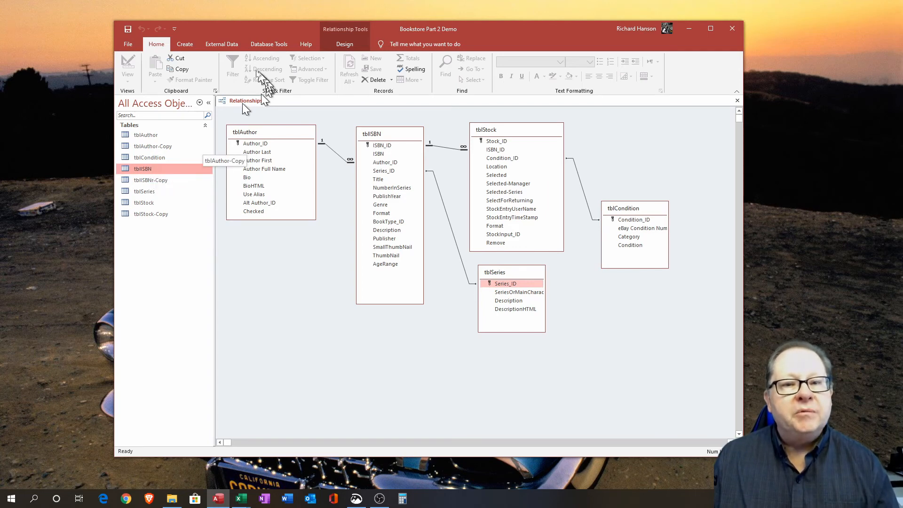
click(185, 44)
click(262, 70)
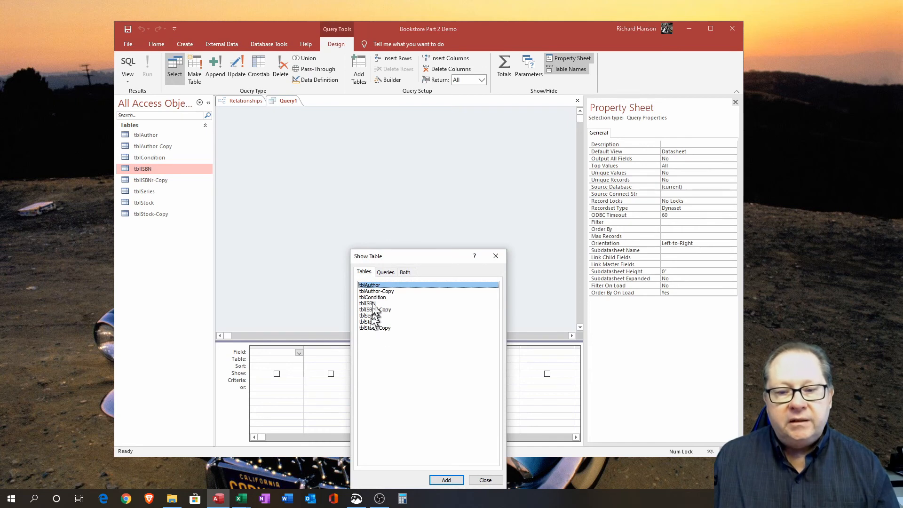
double_click(372, 303)
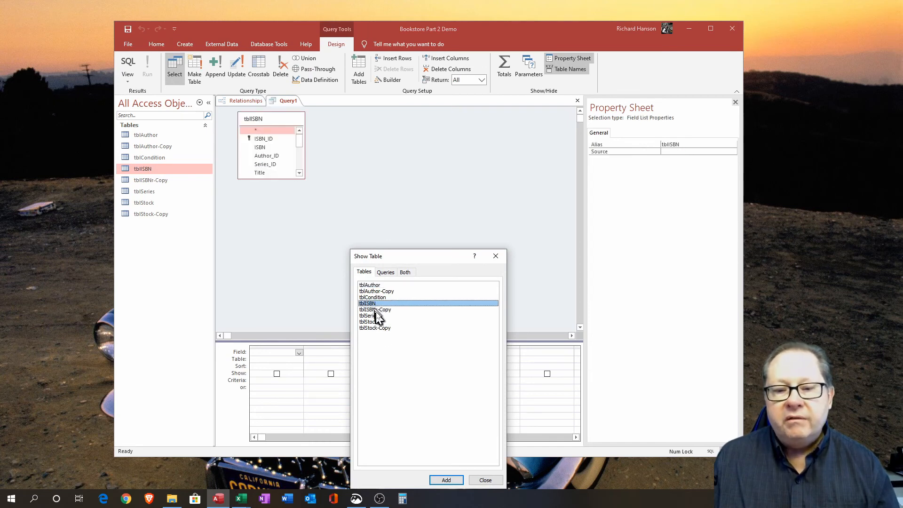
double_click(375, 310)
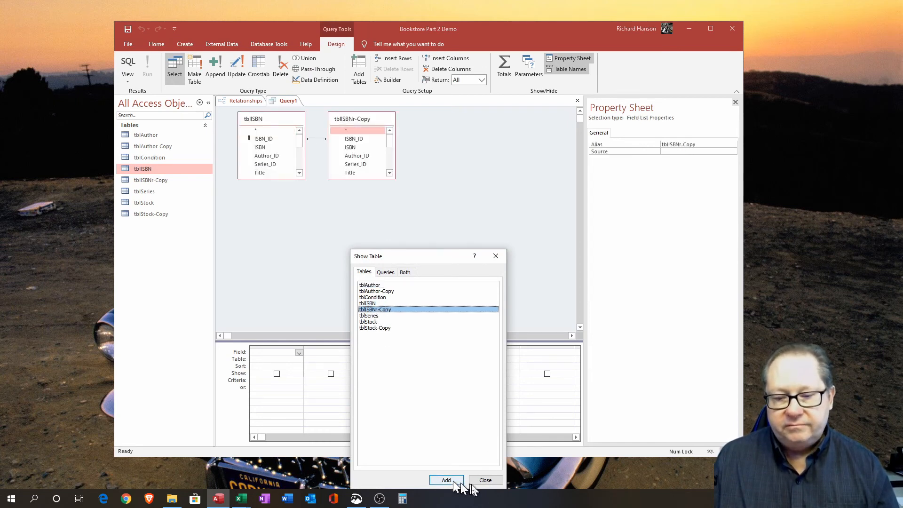
click(485, 480)
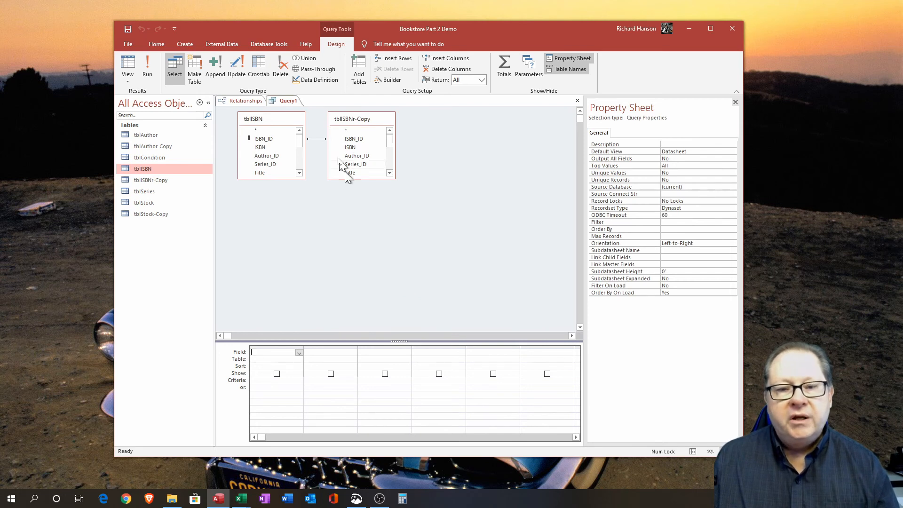
- Set the ISBN_ID join to include all records from tblISBNr-Copy and only the matching records from tblISBN
drag(352, 120, 386, 121)
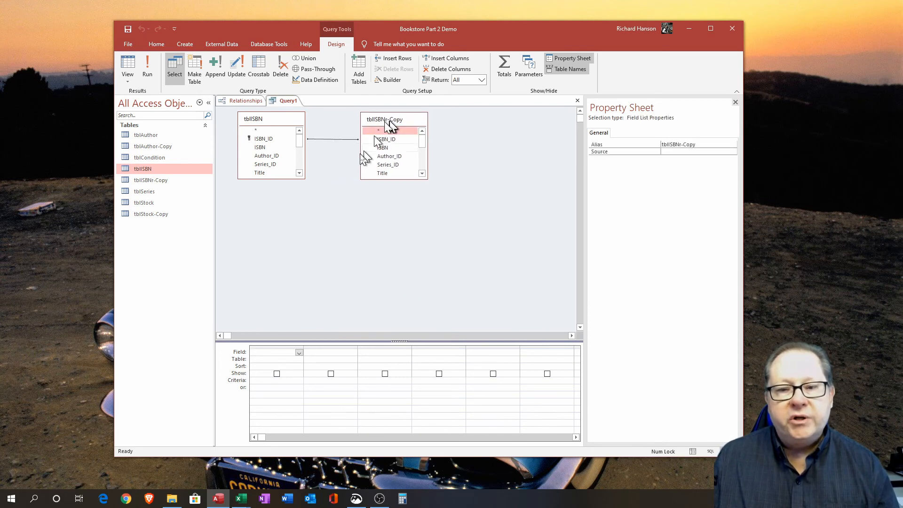
right_click(334, 140)
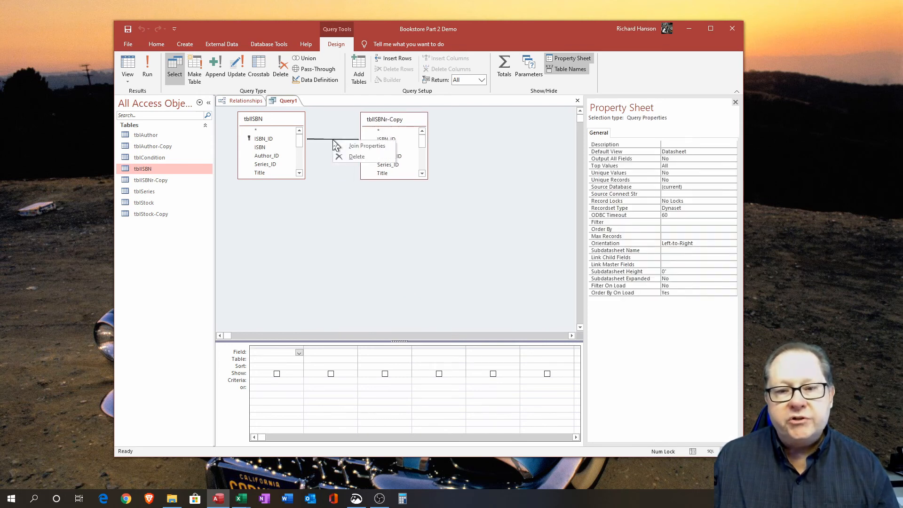
click(363, 146)
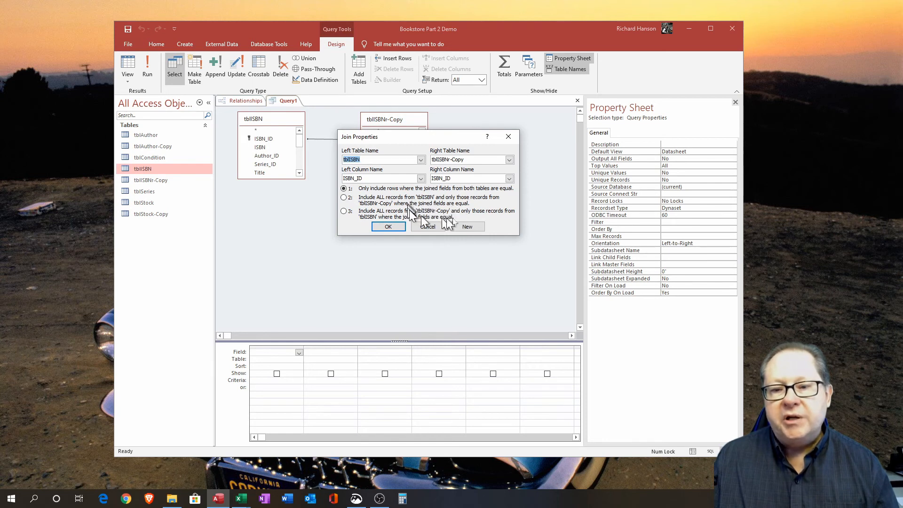
click(344, 211)
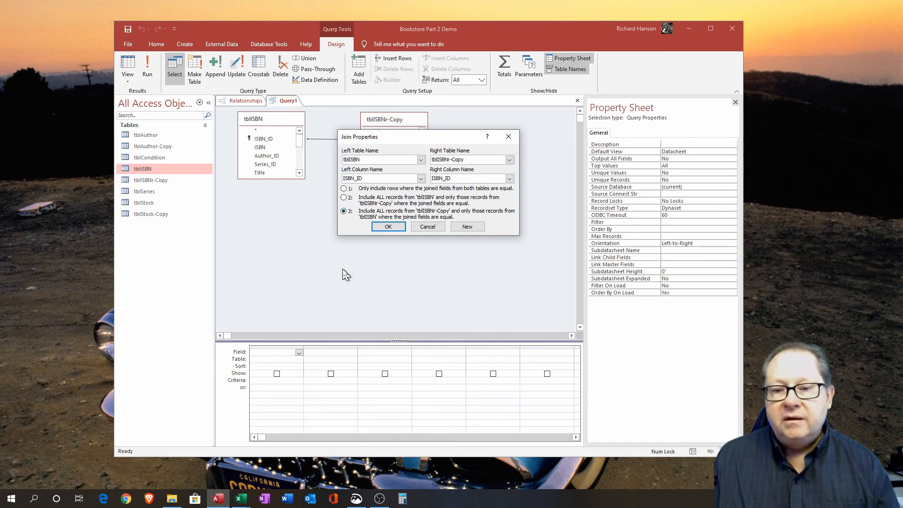
click(388, 226)
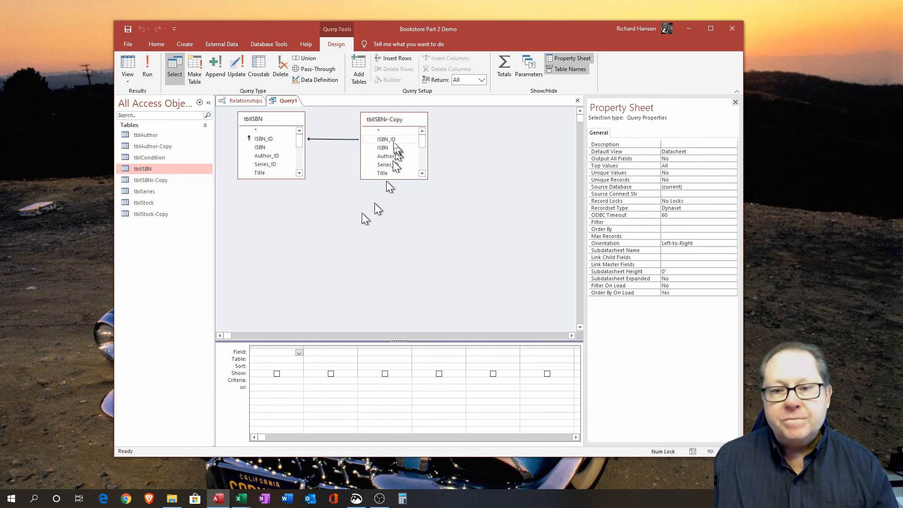
- Add all fields of tblISBNr-Copy to the query grid, followed by the ISBN_ID field of tblISBN
double_click(387, 124)
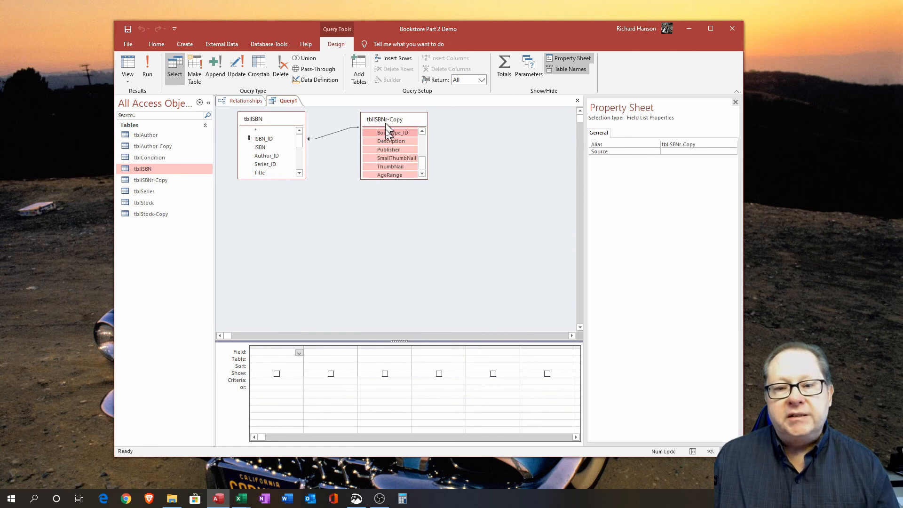
drag(387, 141, 278, 355)
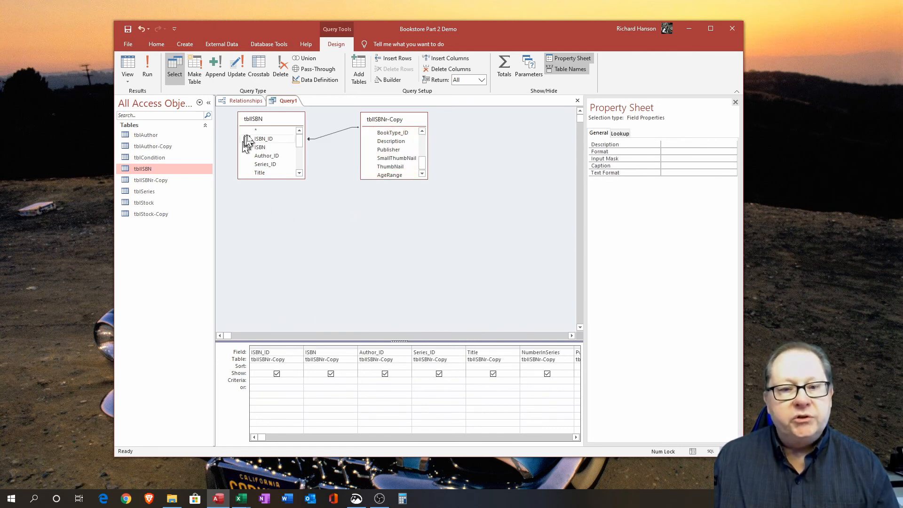
double_click(264, 140)
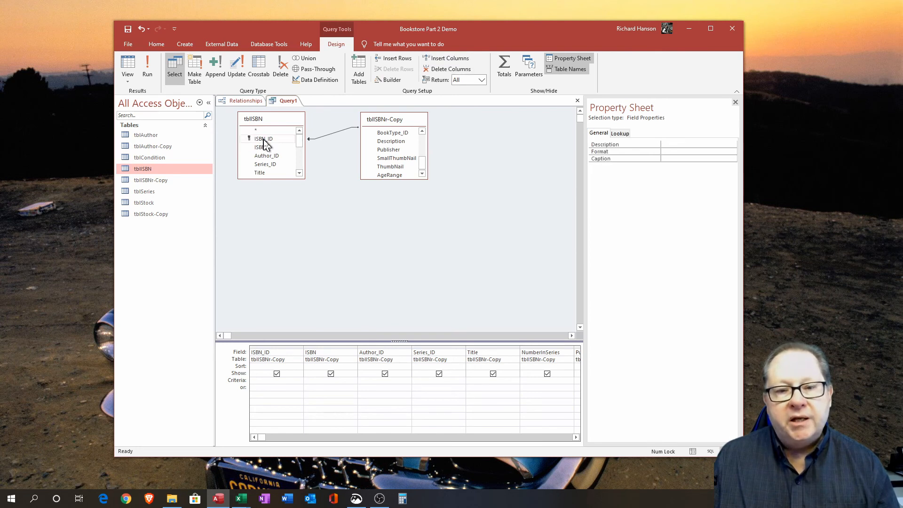
- Hide tblISBN's ISBN_ID column from the query output and set its criterion to Is Null
drag(263, 437, 507, 439)
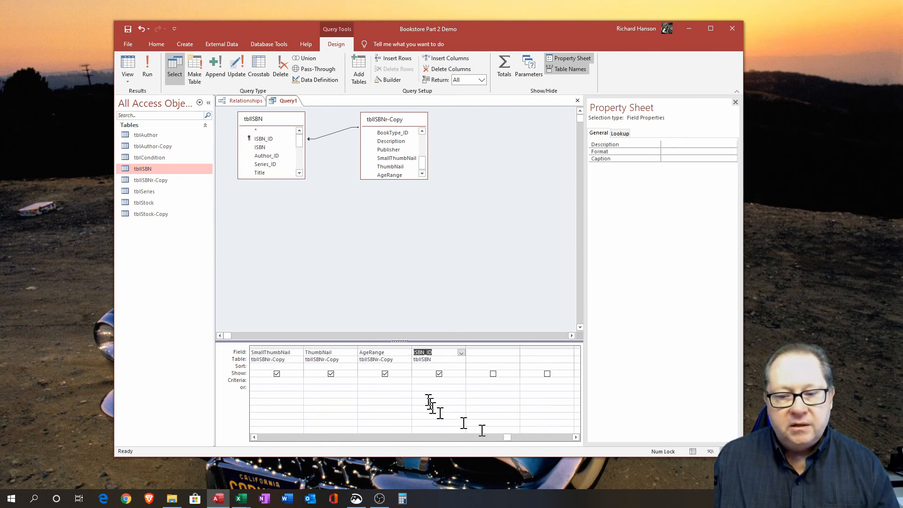
click(439, 373)
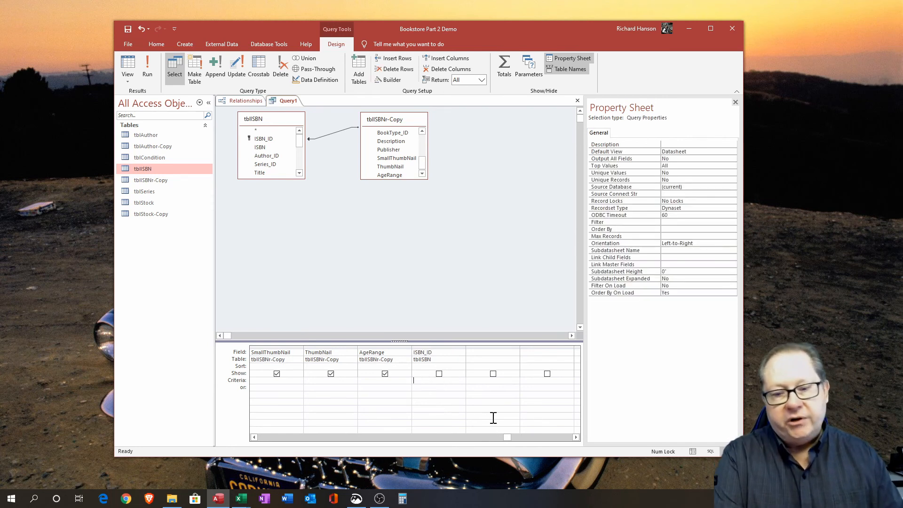
text(is null)
key(Tab)
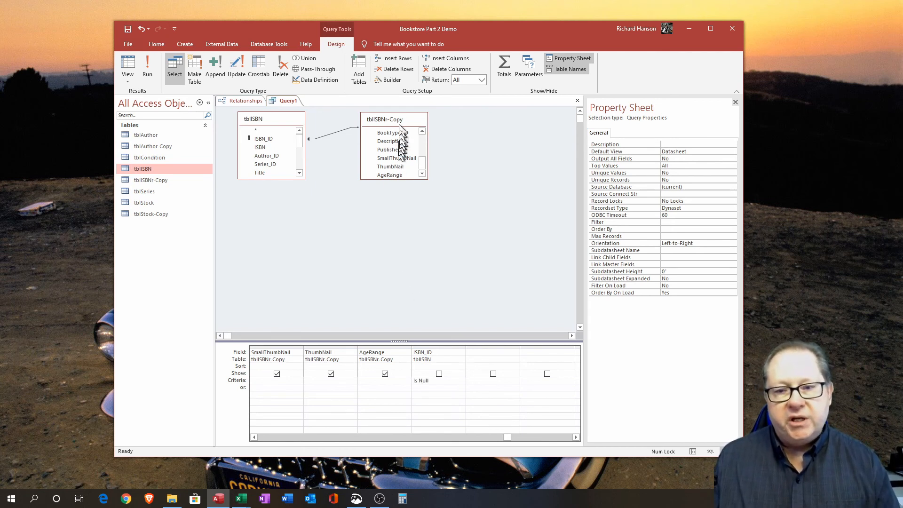
- Check the ISBN_ID join between the two tables, run the query, and examine the Author_ID column of the unmatched records
click(423, 162)
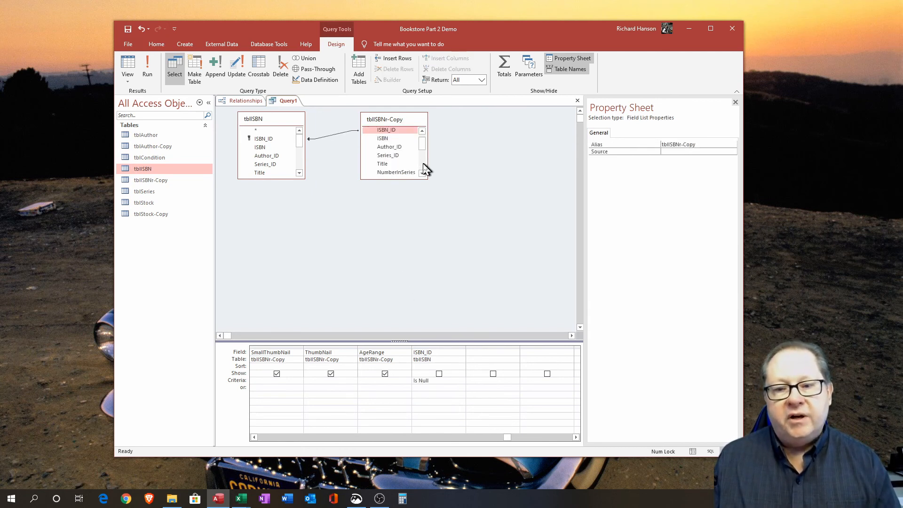
click(422, 132)
drag(385, 138, 266, 146)
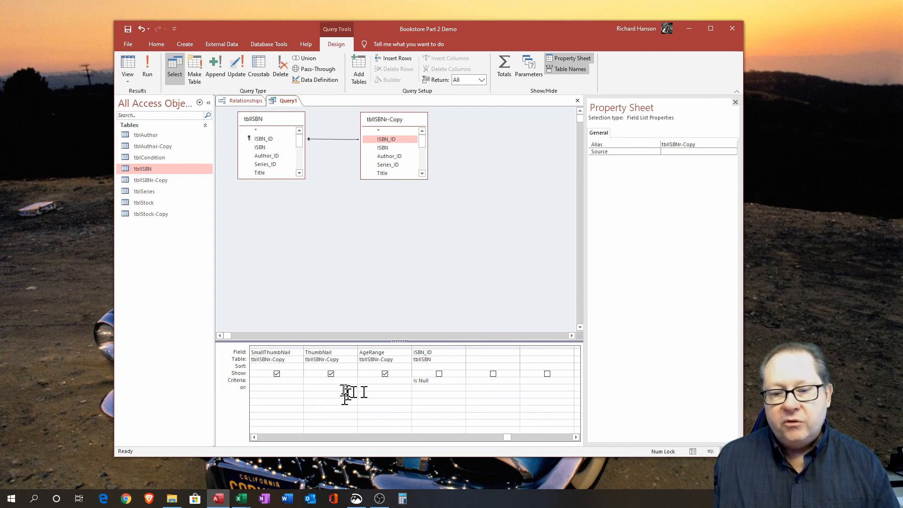
click(141, 66)
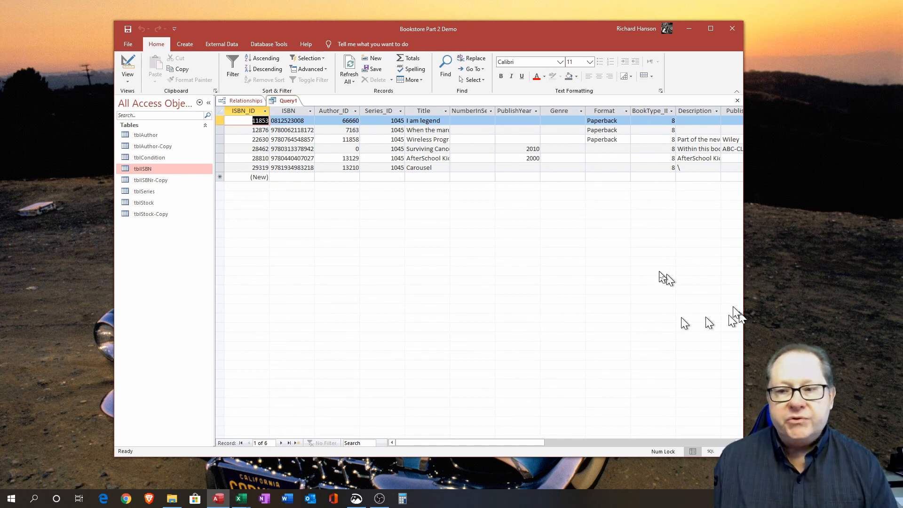
click(334, 111)
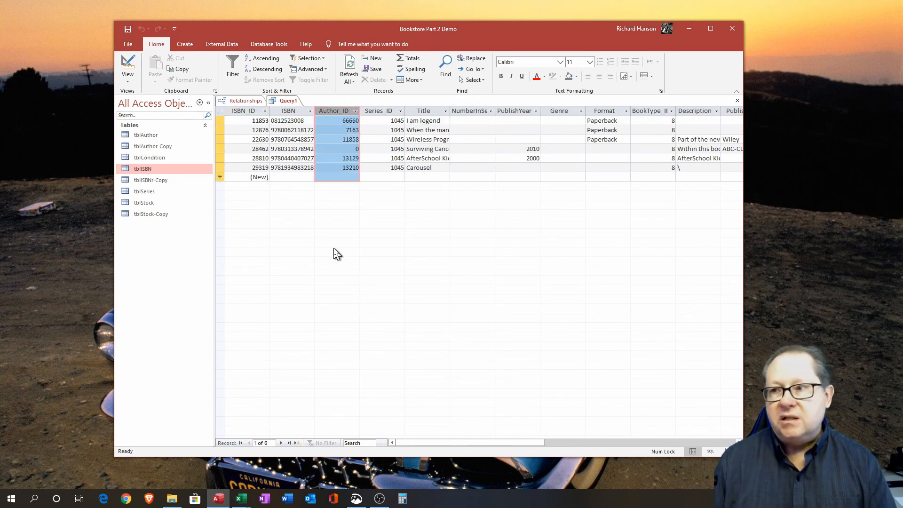